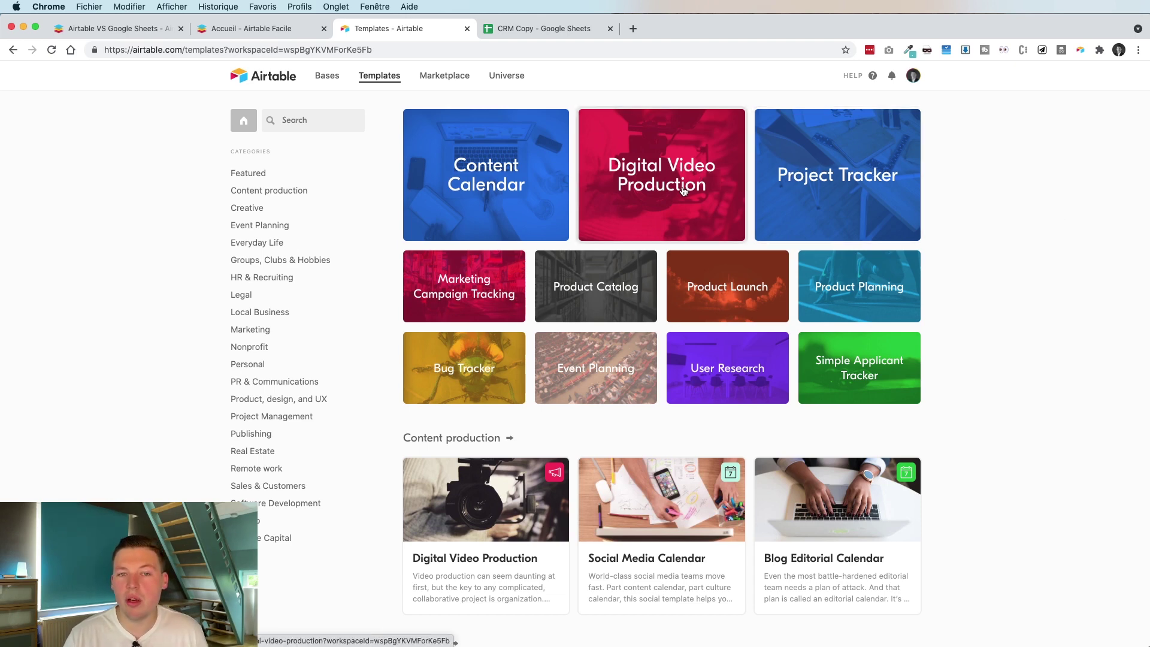
Copy the Digital Video Production template into a new base
click(661, 187)
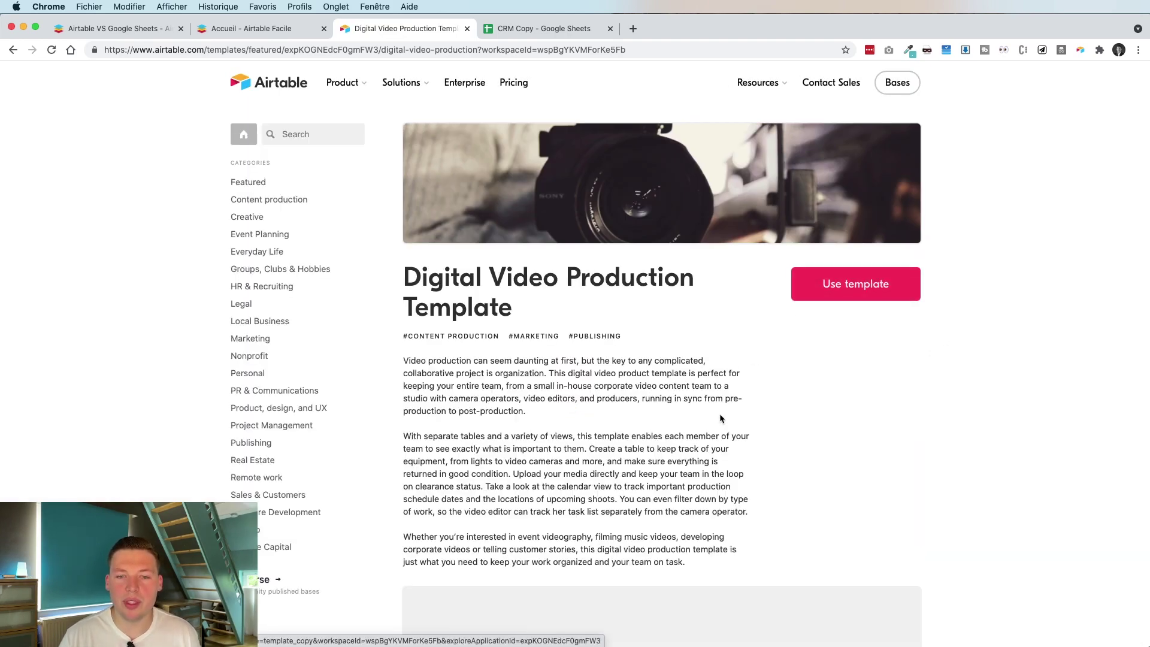
scroll(721, 417, down, 6)
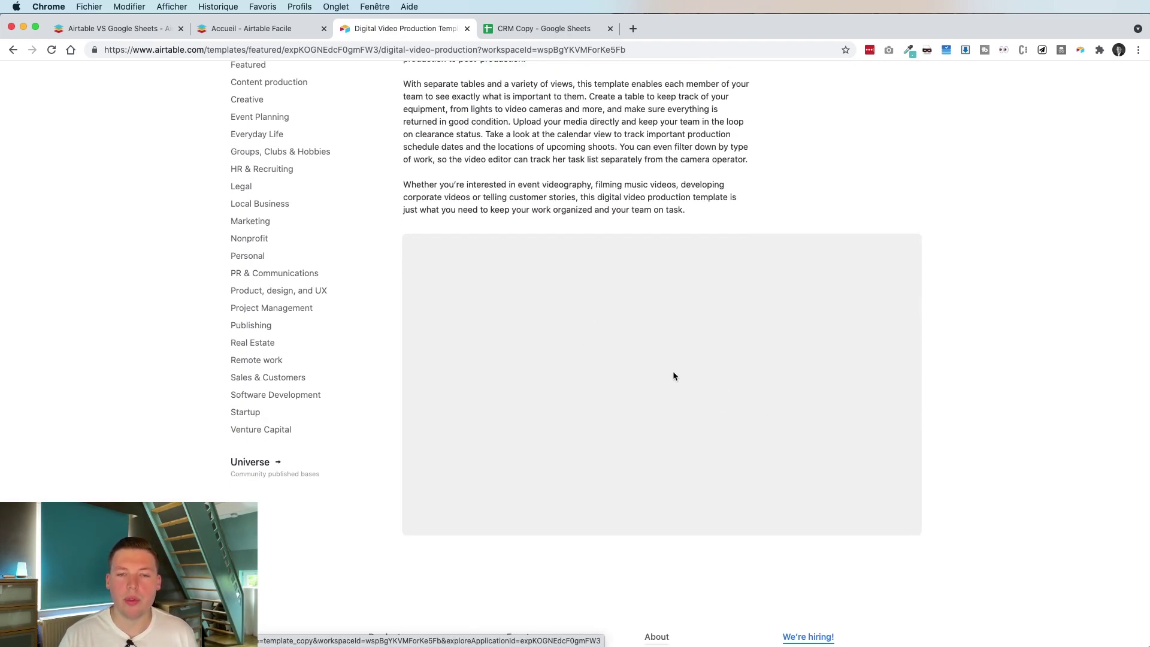
scroll(994, 259, up, 3)
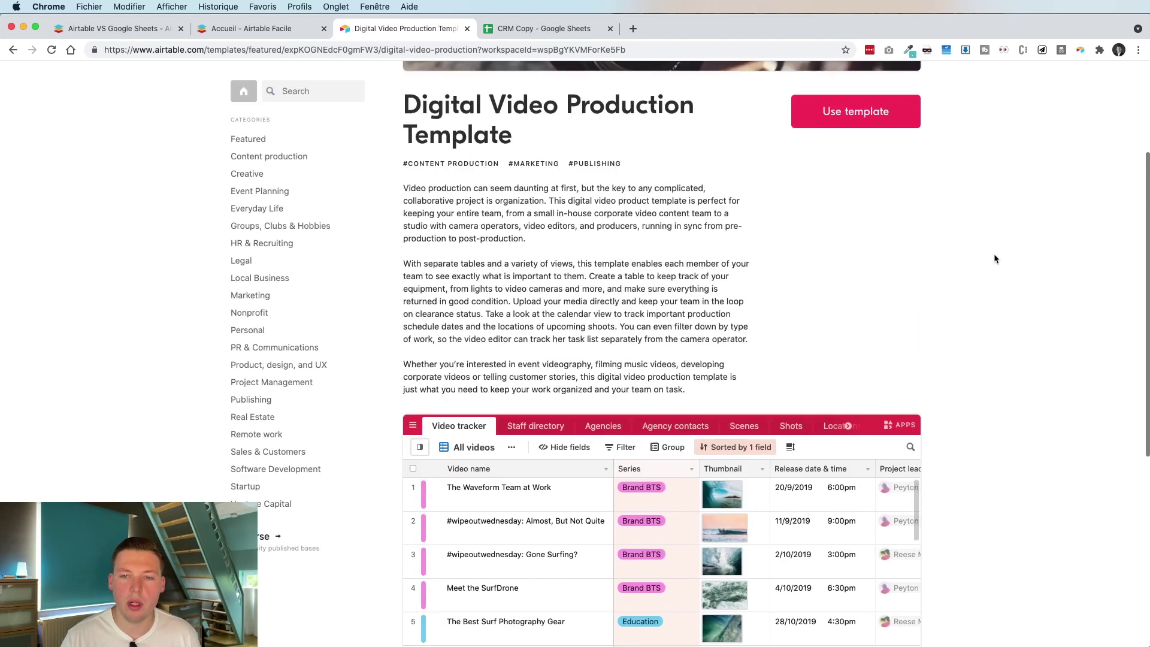
scroll(982, 258, up, 3)
click(841, 280)
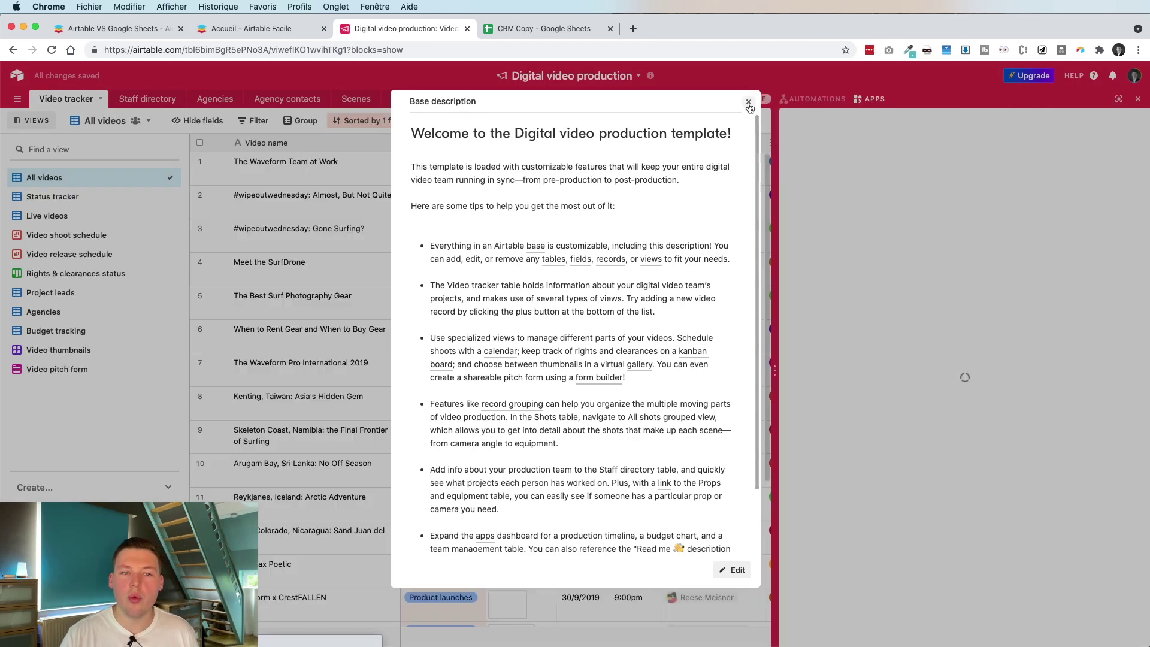
Close the welcome base description and hide the apps dashboard to widen the Video tracker grid
click(748, 103)
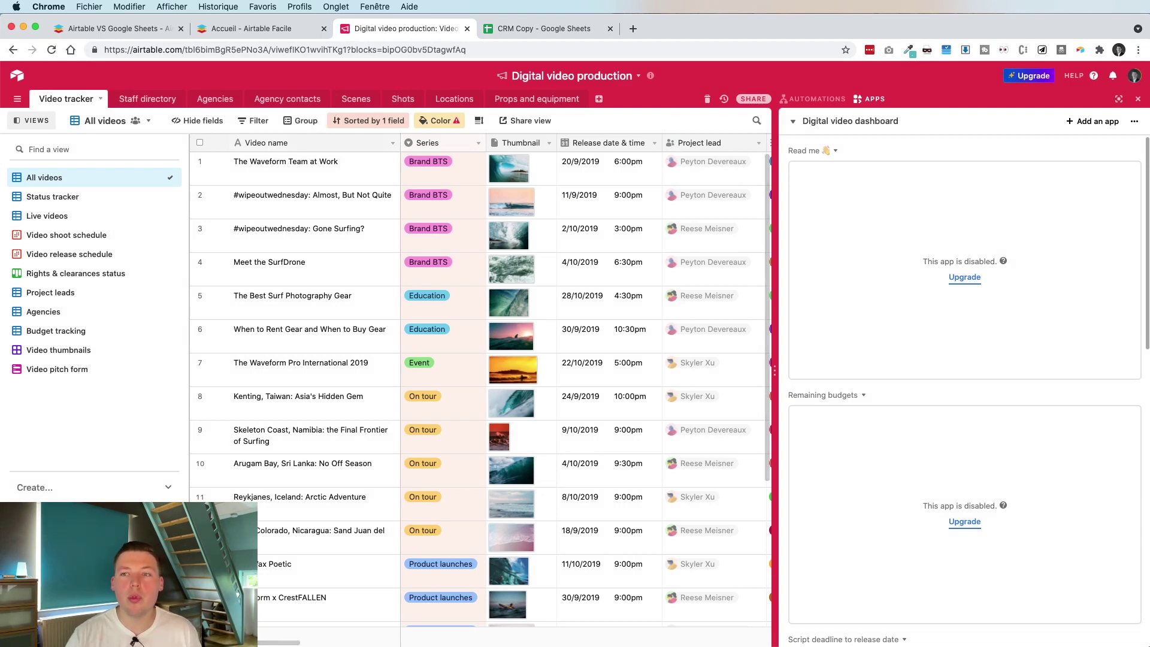
click(1137, 99)
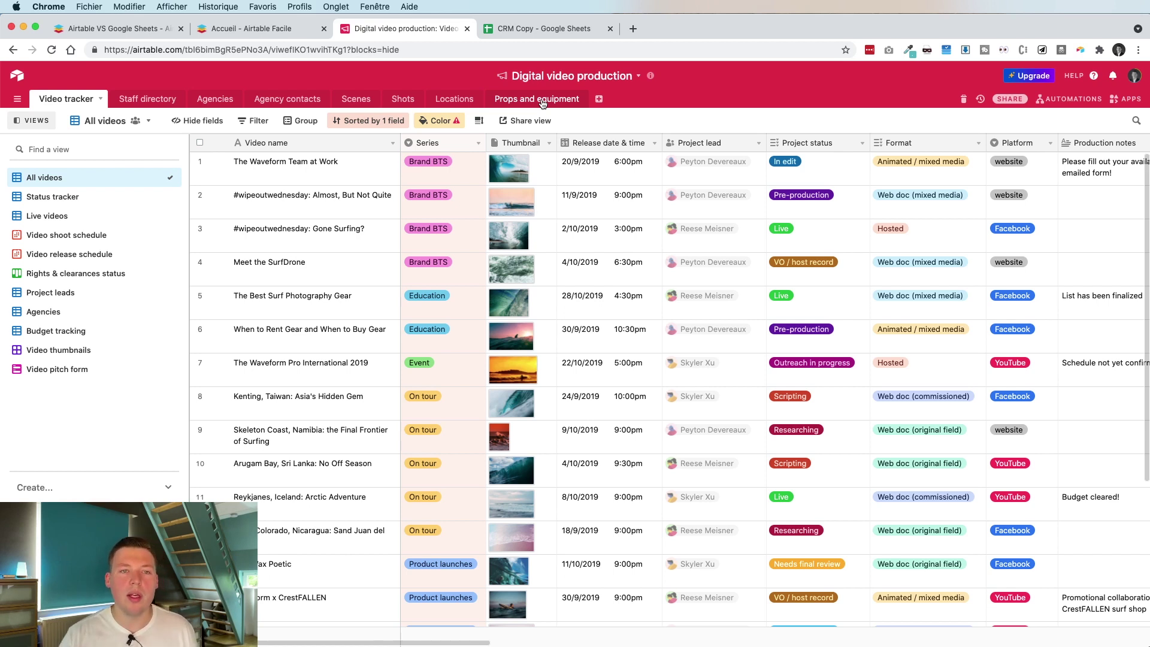
Browse the Props and equipment, Shots and Agency contacts tables
click(541, 100)
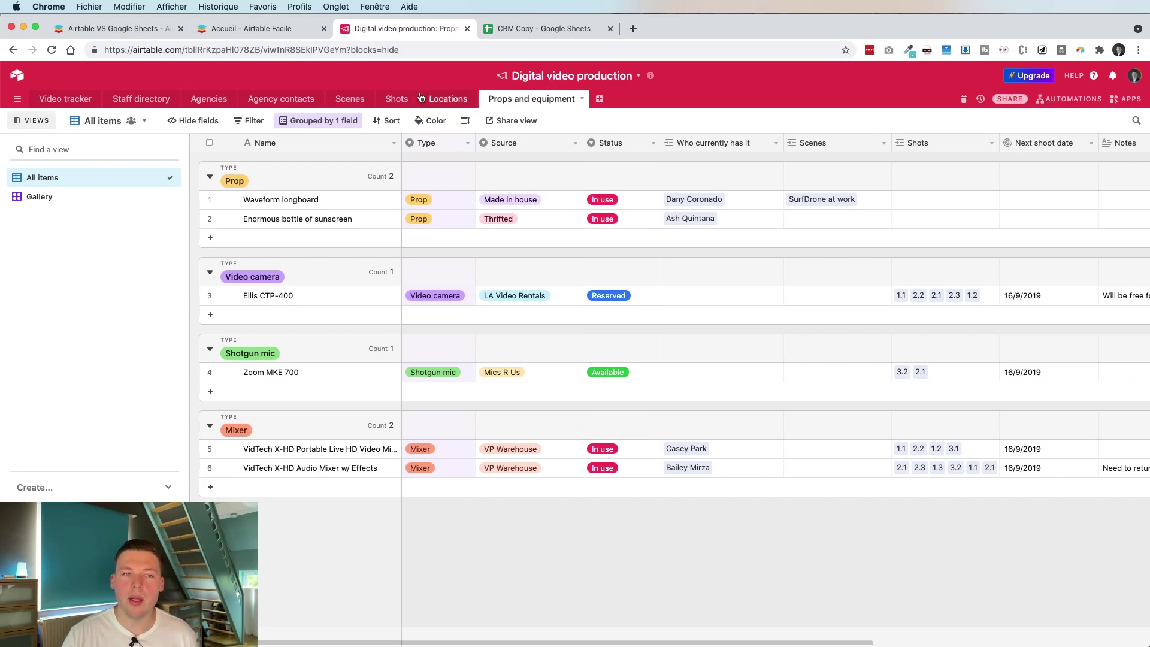
click(395, 99)
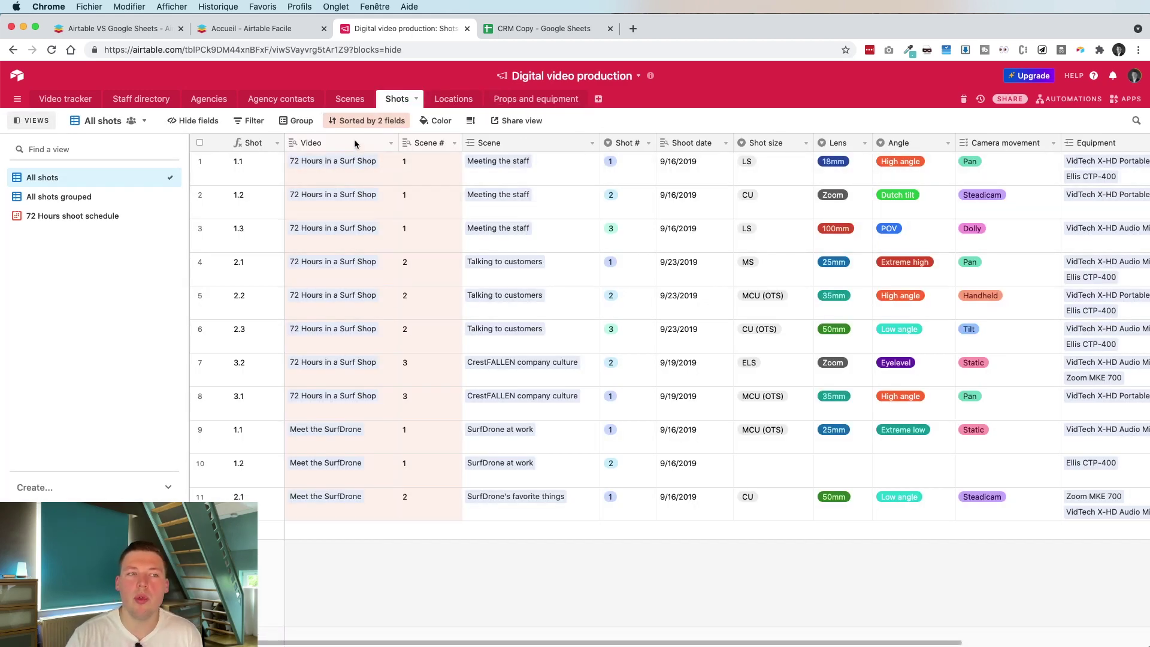
click(293, 100)
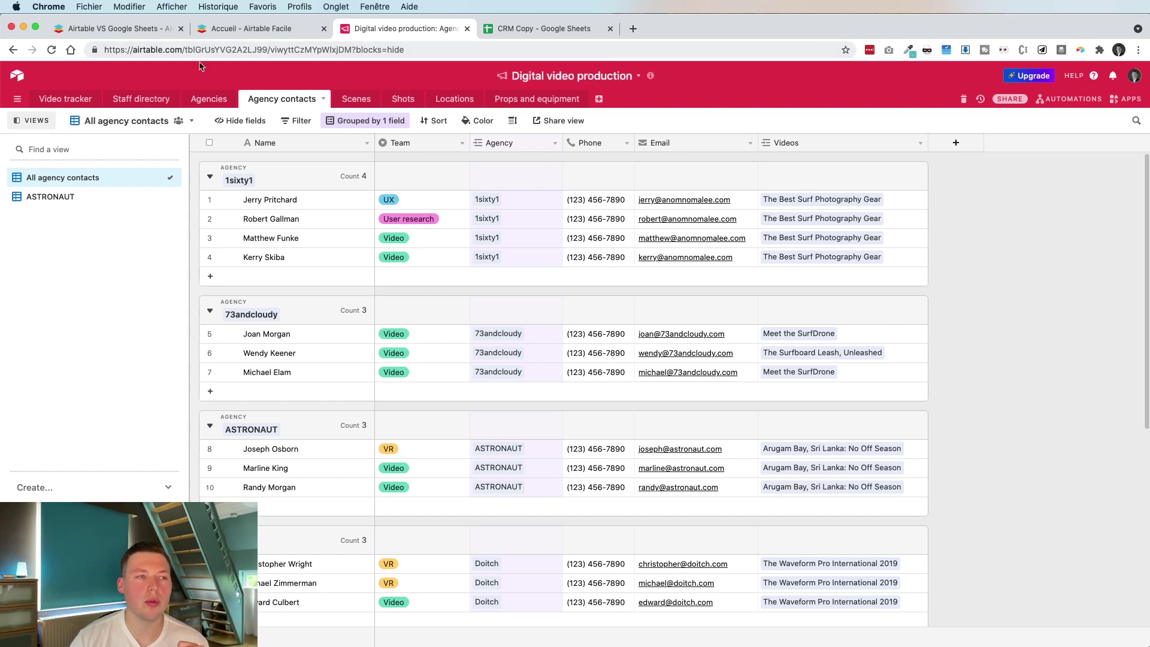
Select all 18 Video tracker records and delete them
click(59, 99)
click(200, 143)
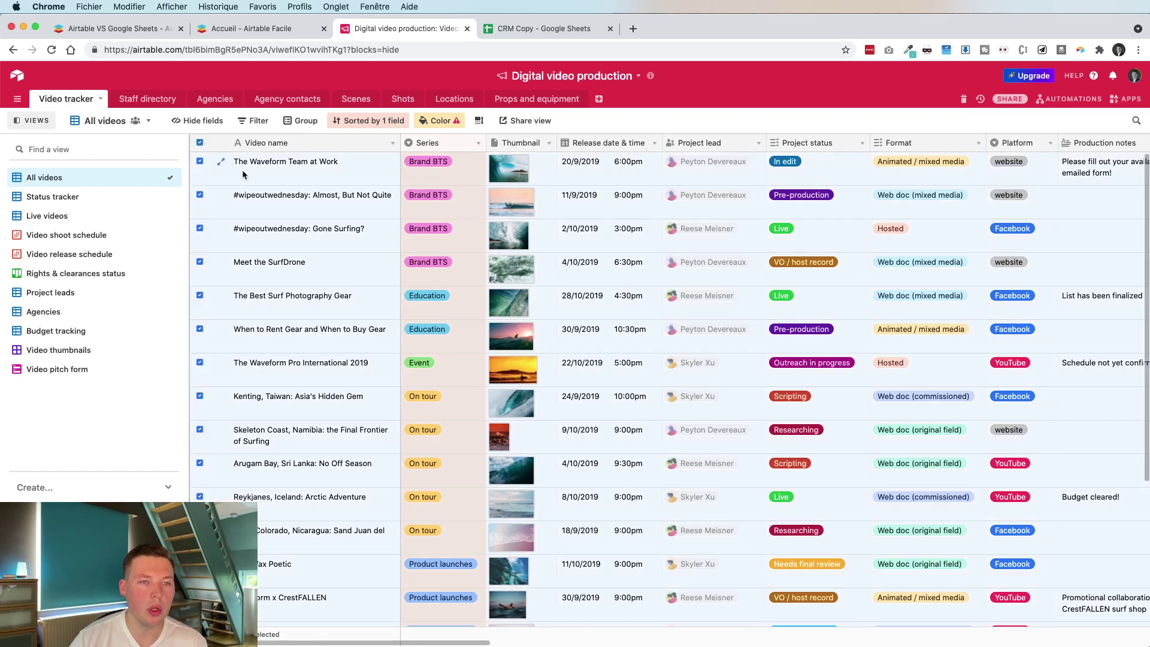
right_click(330, 231)
click(327, 265)
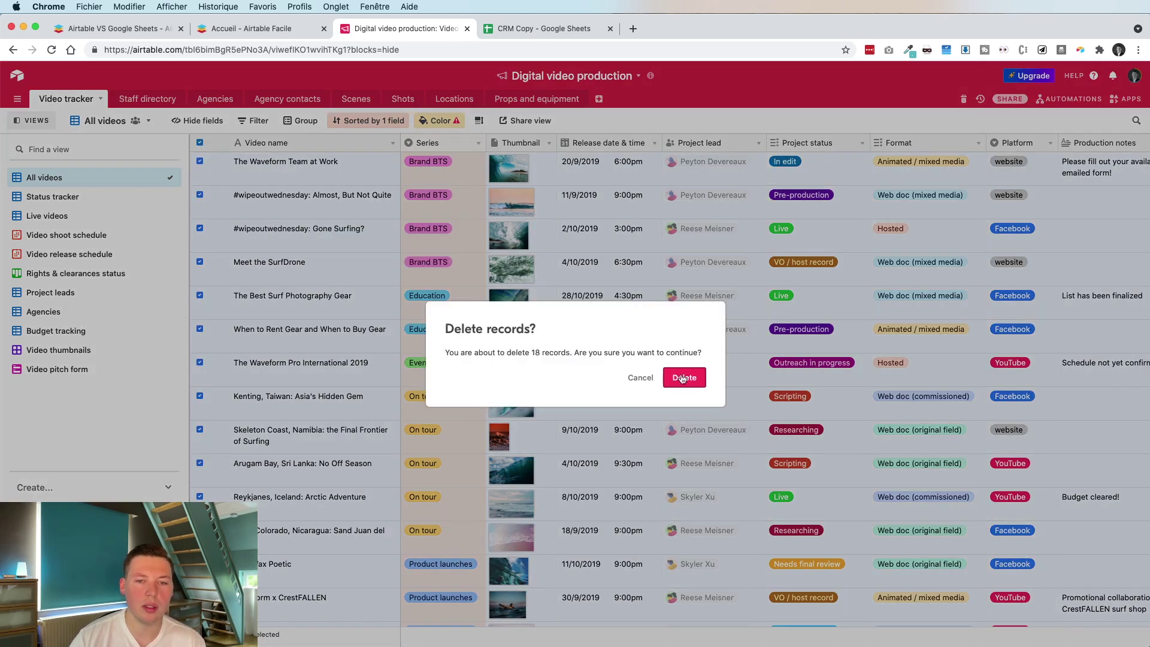
click(685, 378)
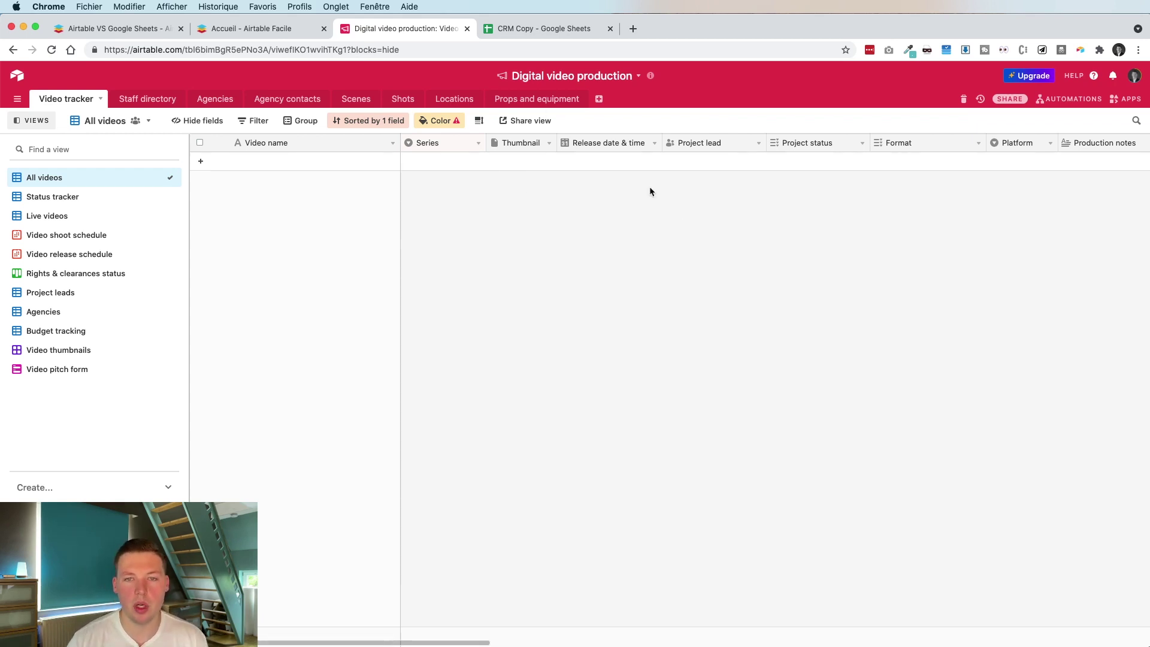
scroll(649, 185, right, 2)
scroll(650, 191, right, 10)
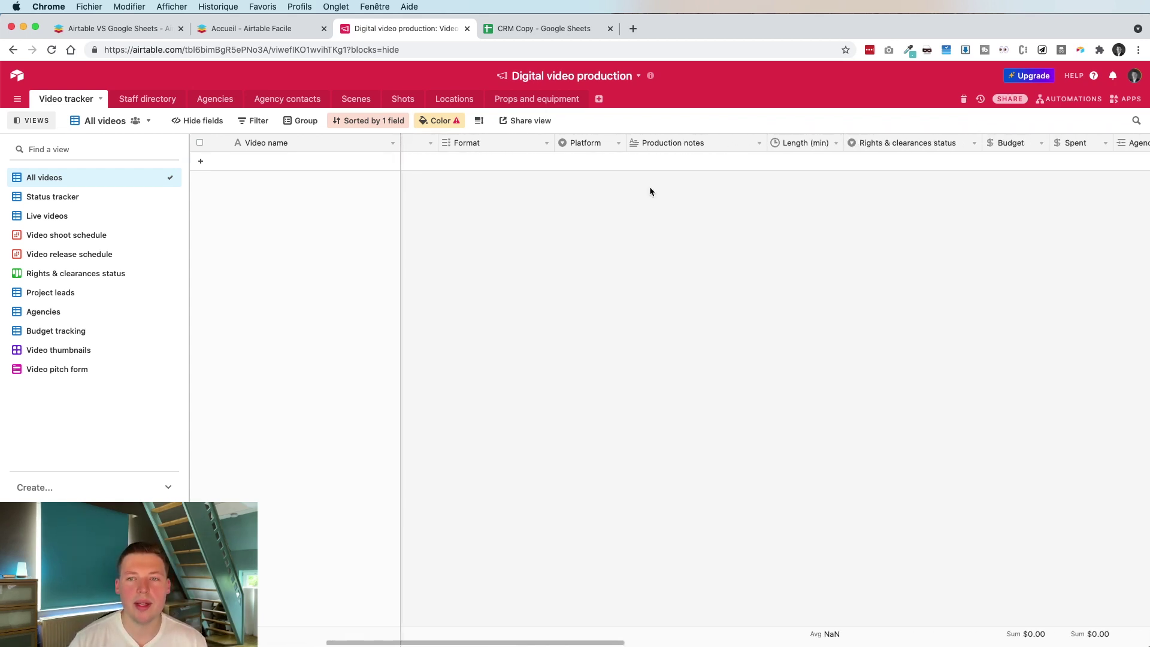
scroll(651, 191, right, 4)
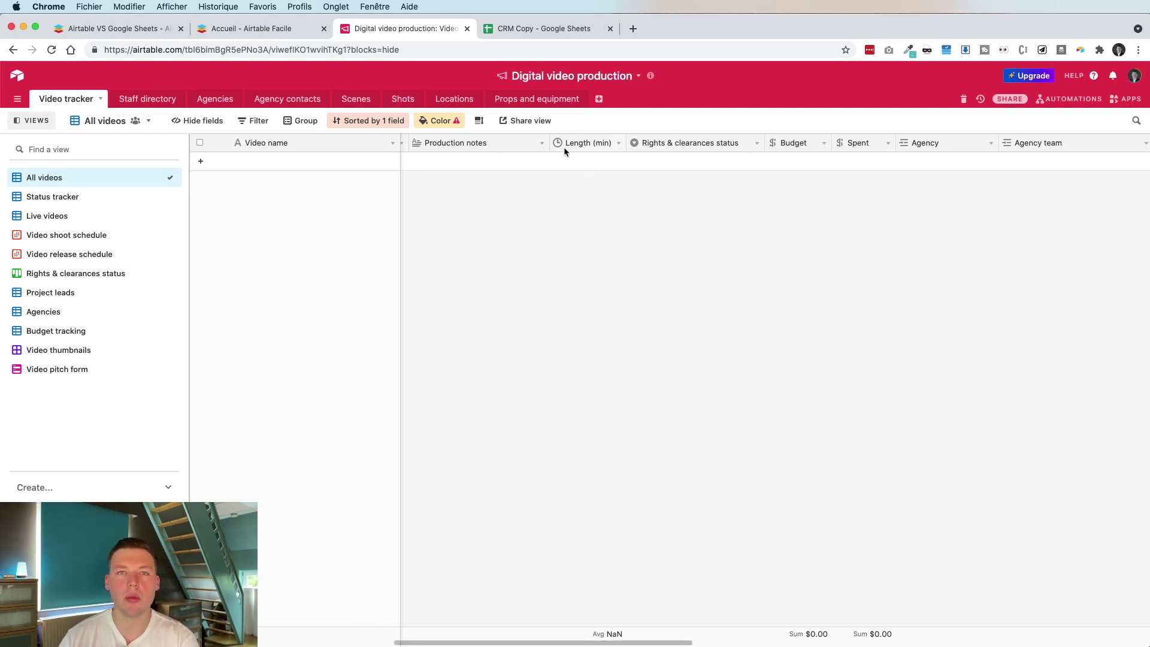
scroll(785, 188, right, 1)
scroll(784, 188, right, 10)
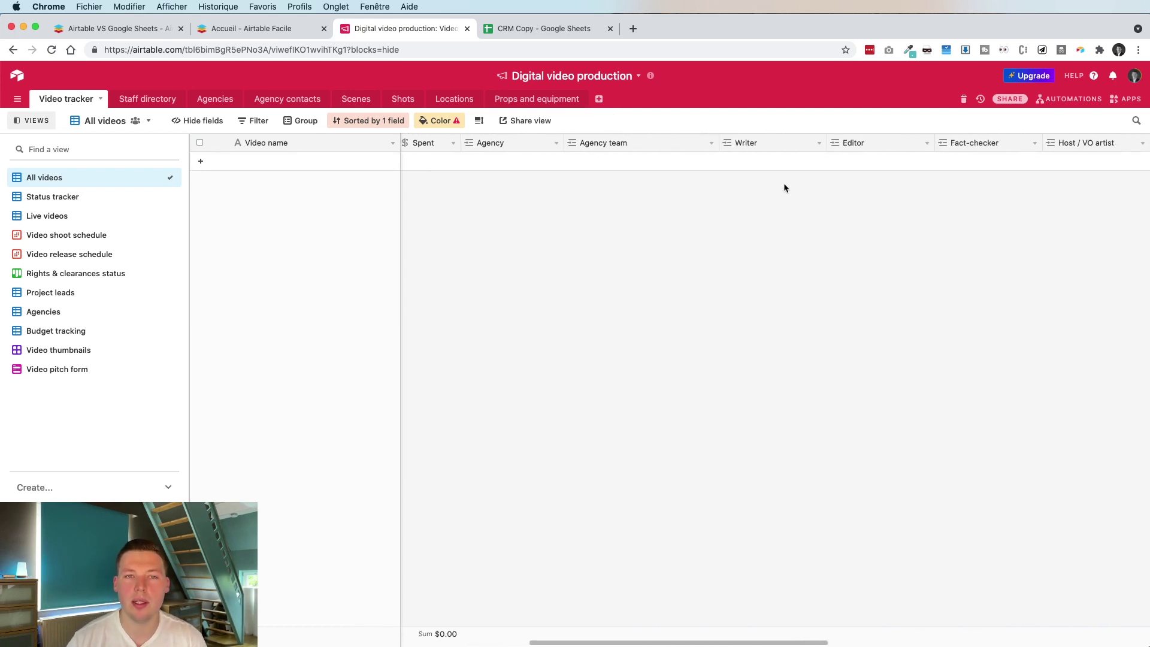
scroll(784, 188, right, 1)
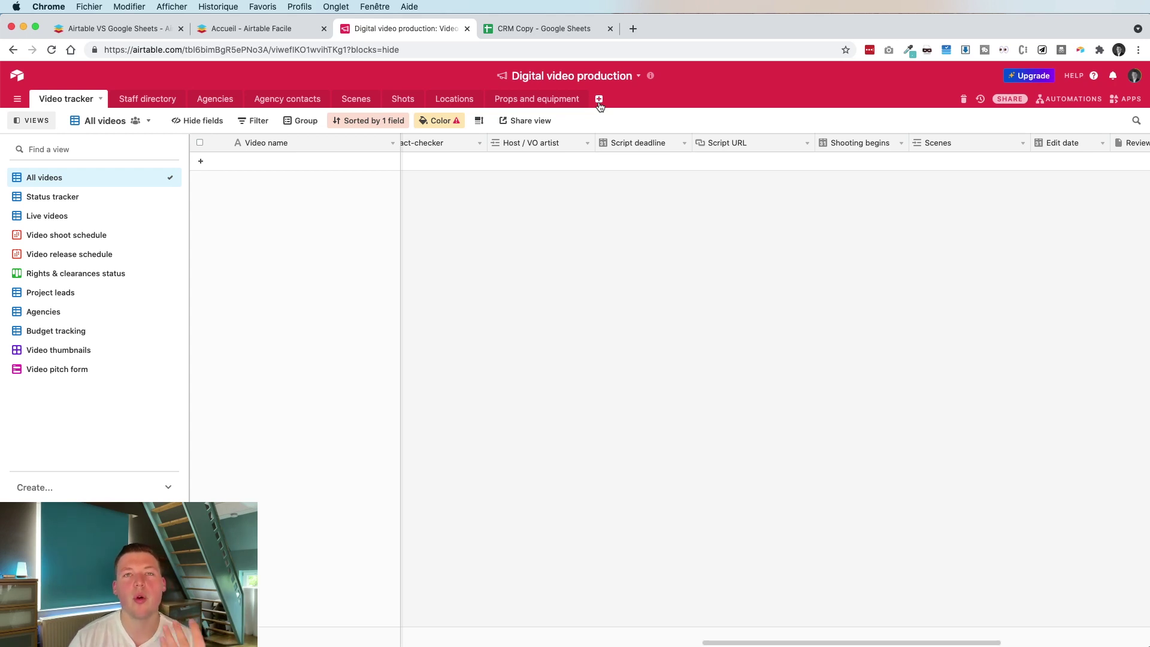
Create a new empty table named 'Candidatures clients'
click(599, 99)
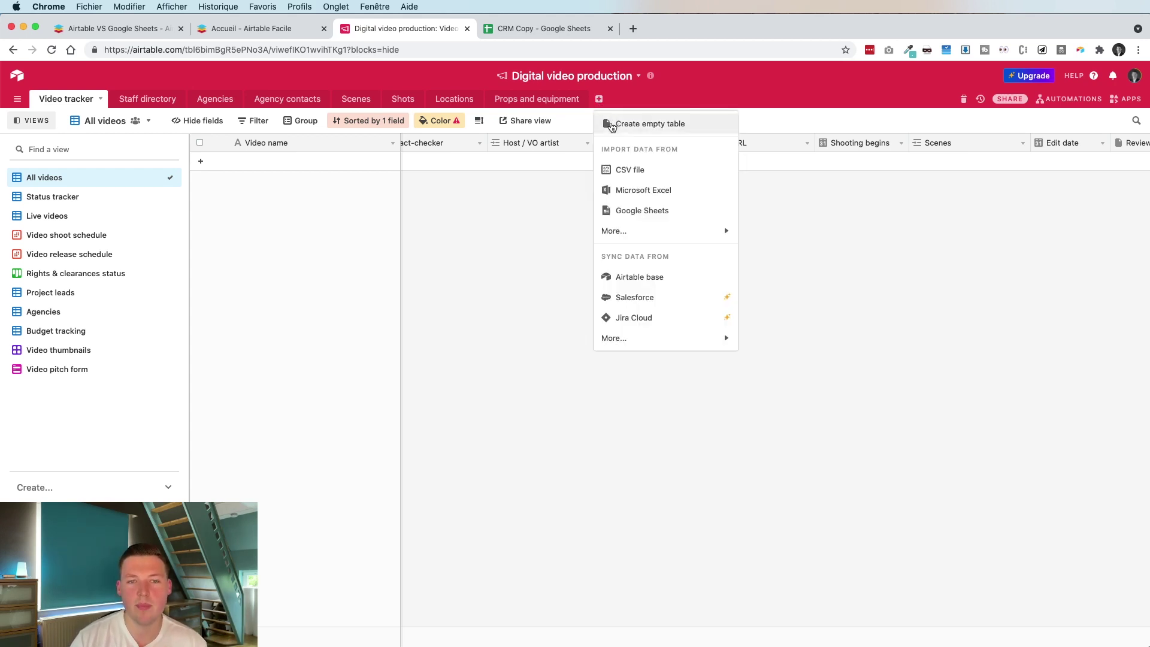
click(611, 125)
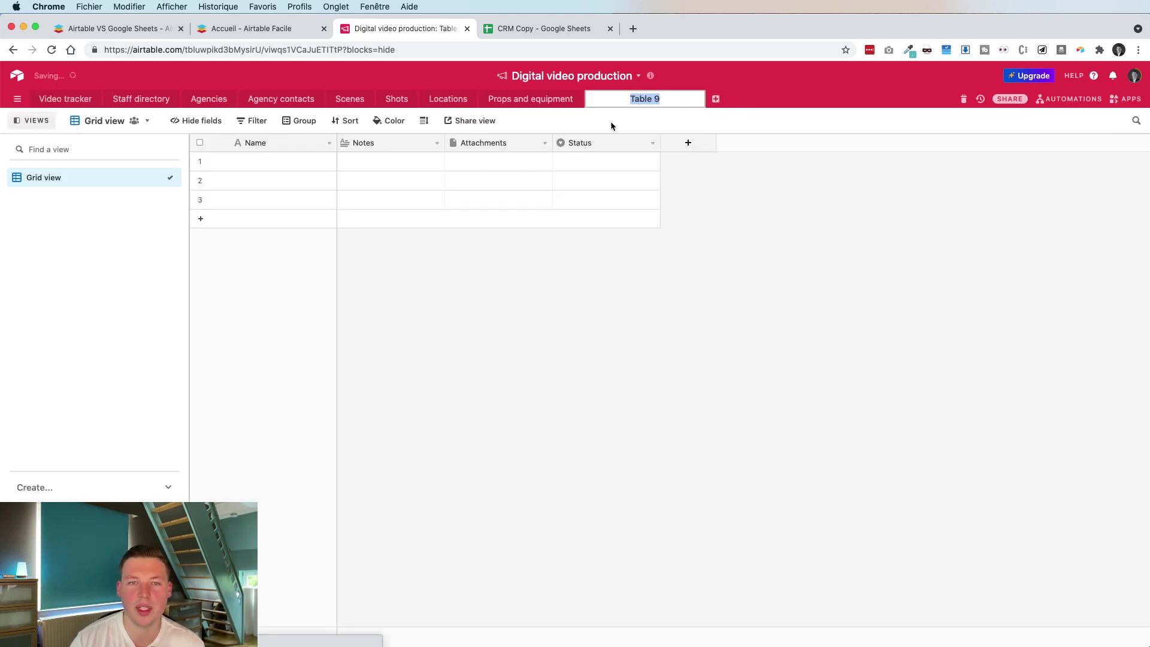
text(Candidature)
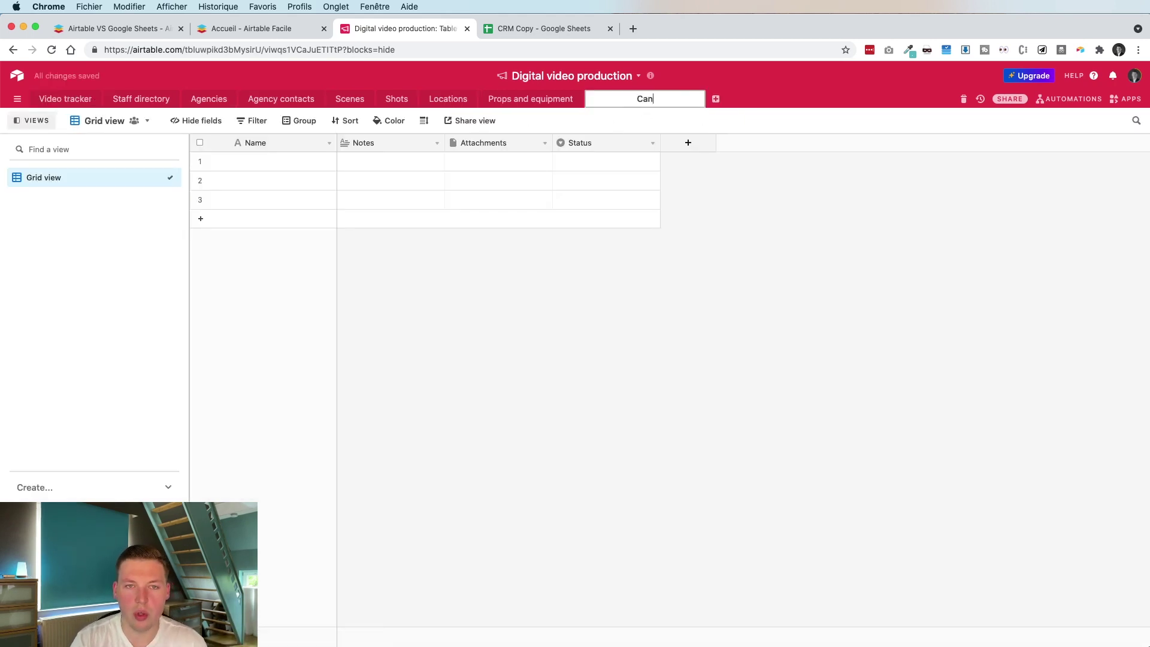
text(s clients)
key(Return)
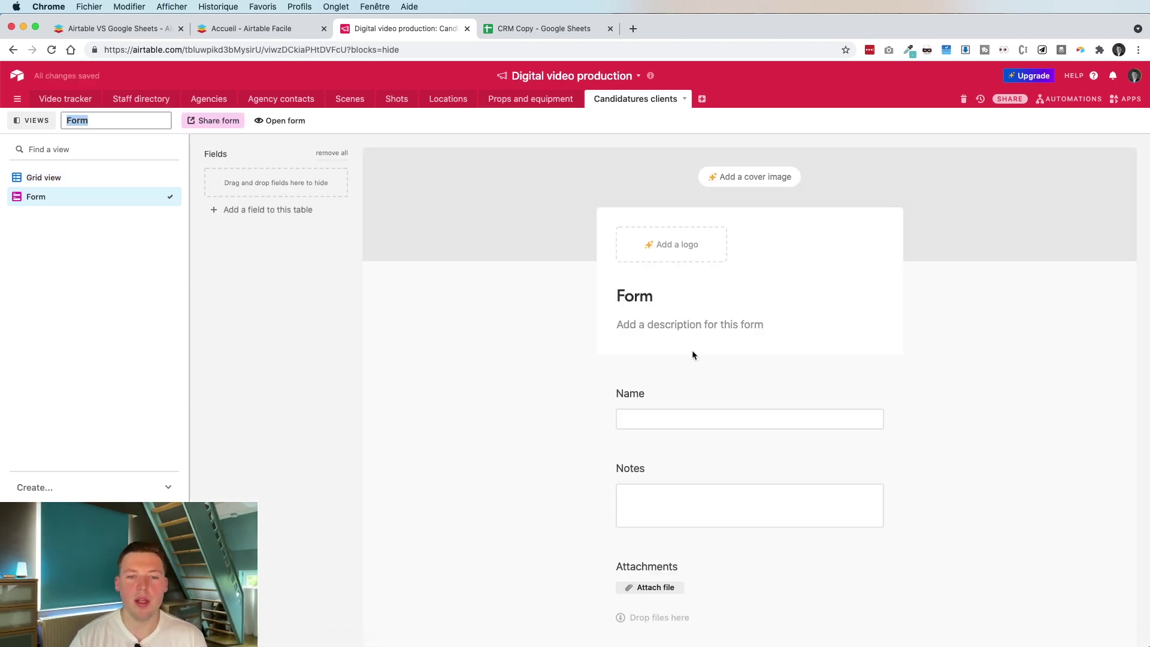
scroll(692, 353, down, 5)
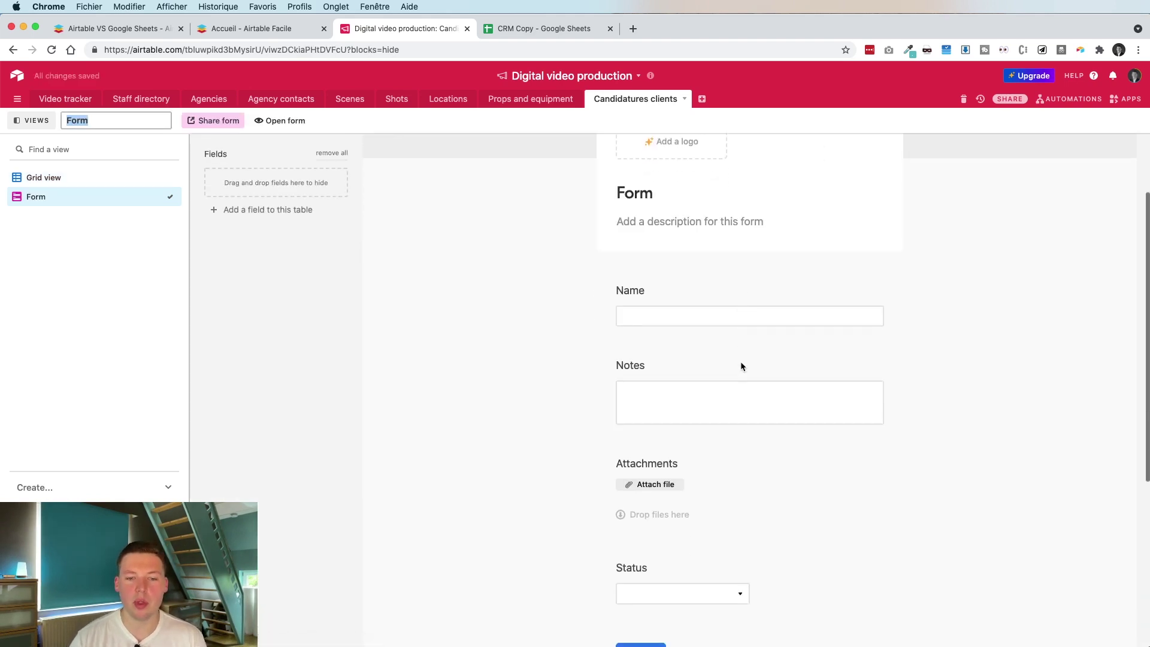
Rename the form's Name field to 'Nom du client' and delete the Notes field
click(743, 252)
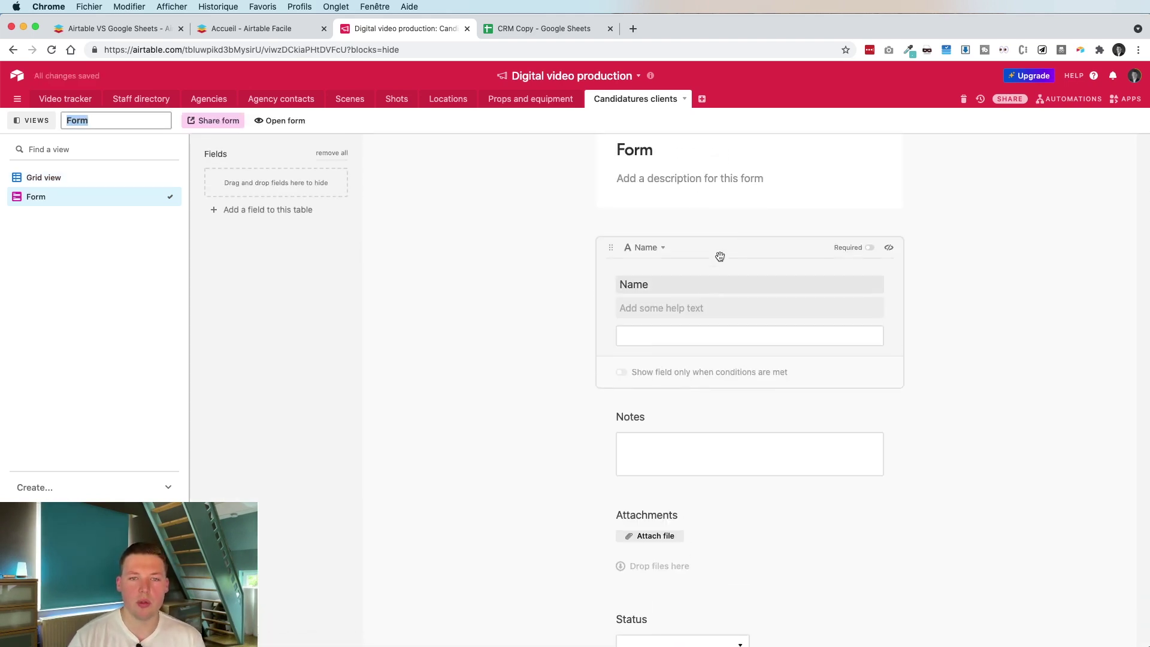
drag(658, 284, 599, 286)
text(Nom du client)
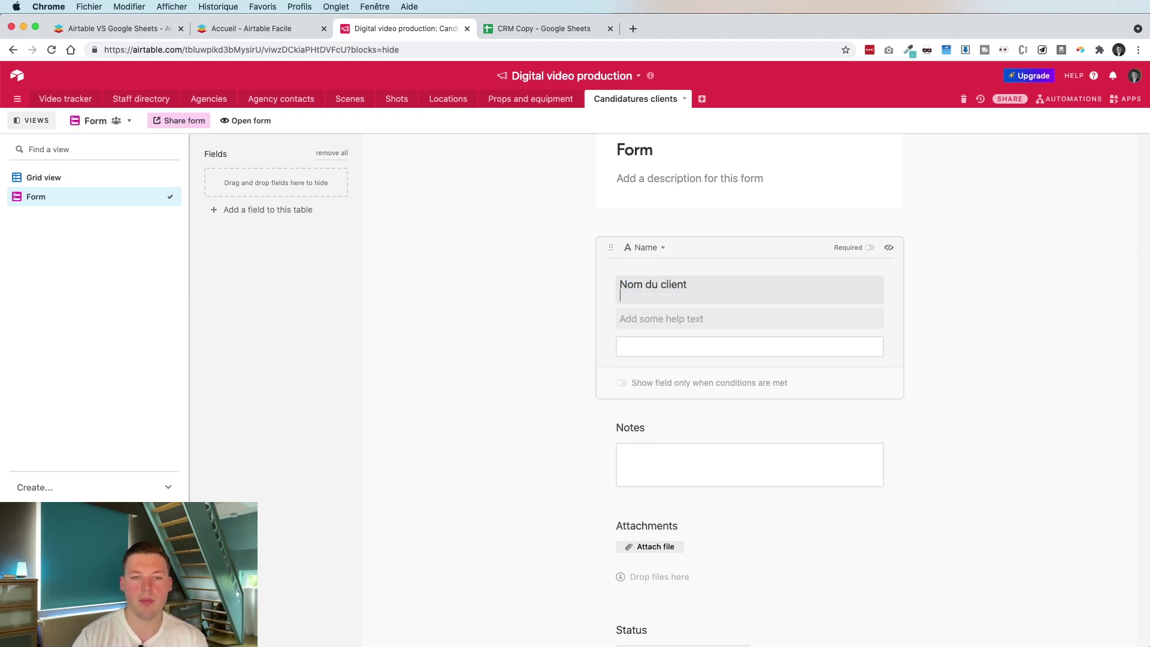
click(694, 431)
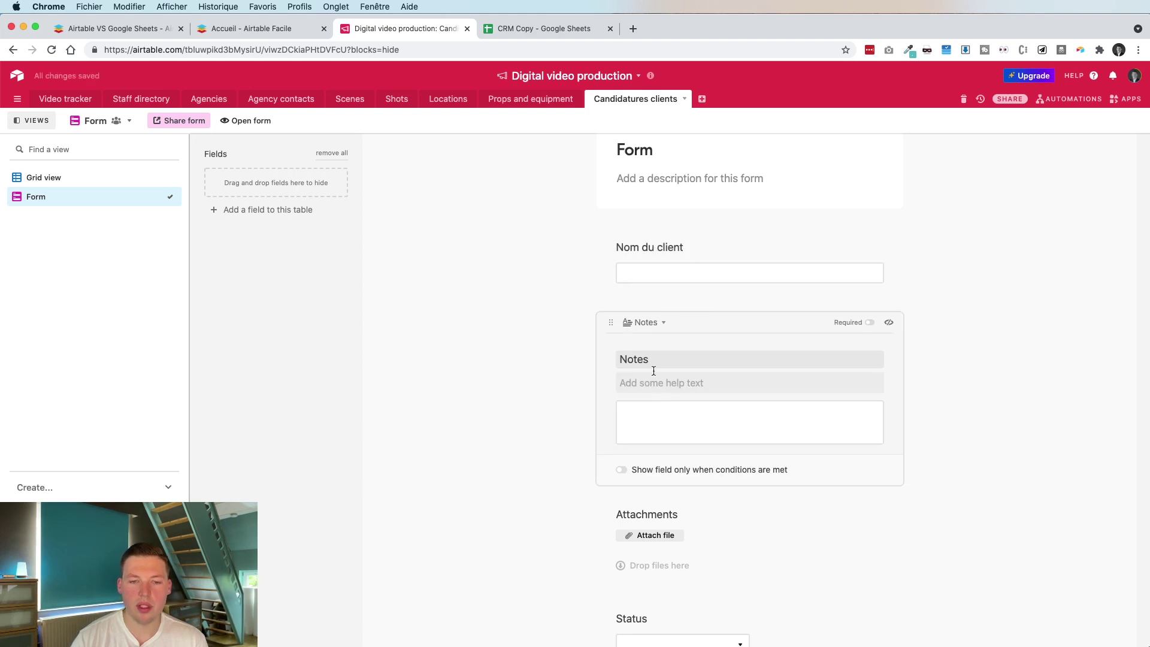
right_click(609, 325)
click(633, 306)
click(663, 323)
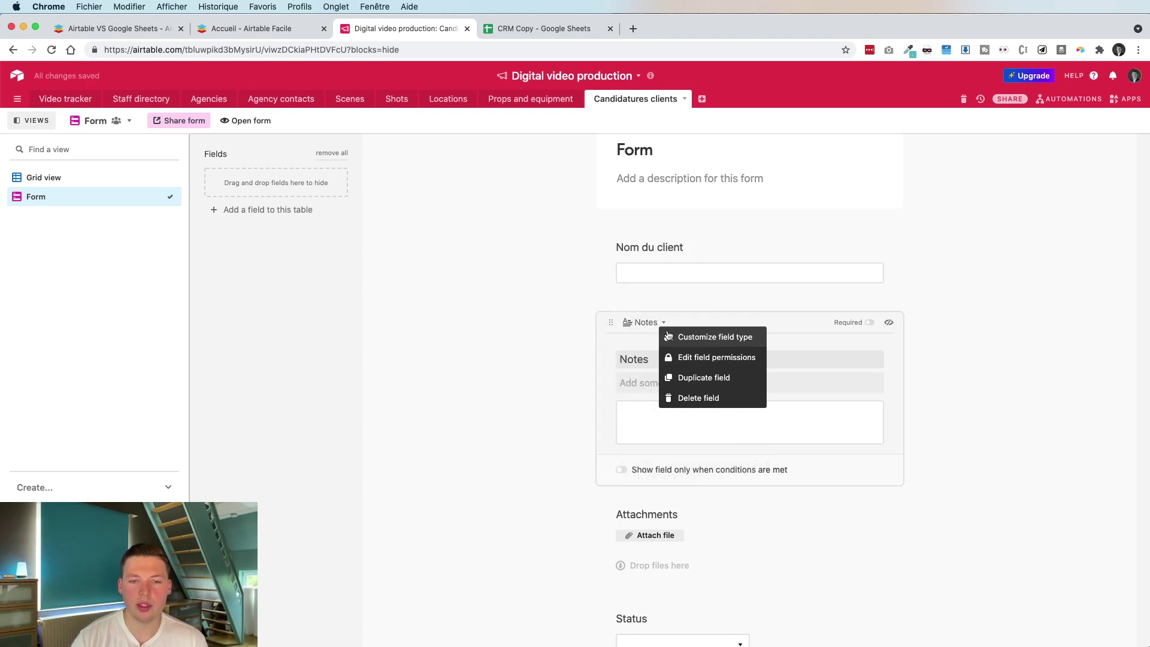
click(680, 398)
click(769, 416)
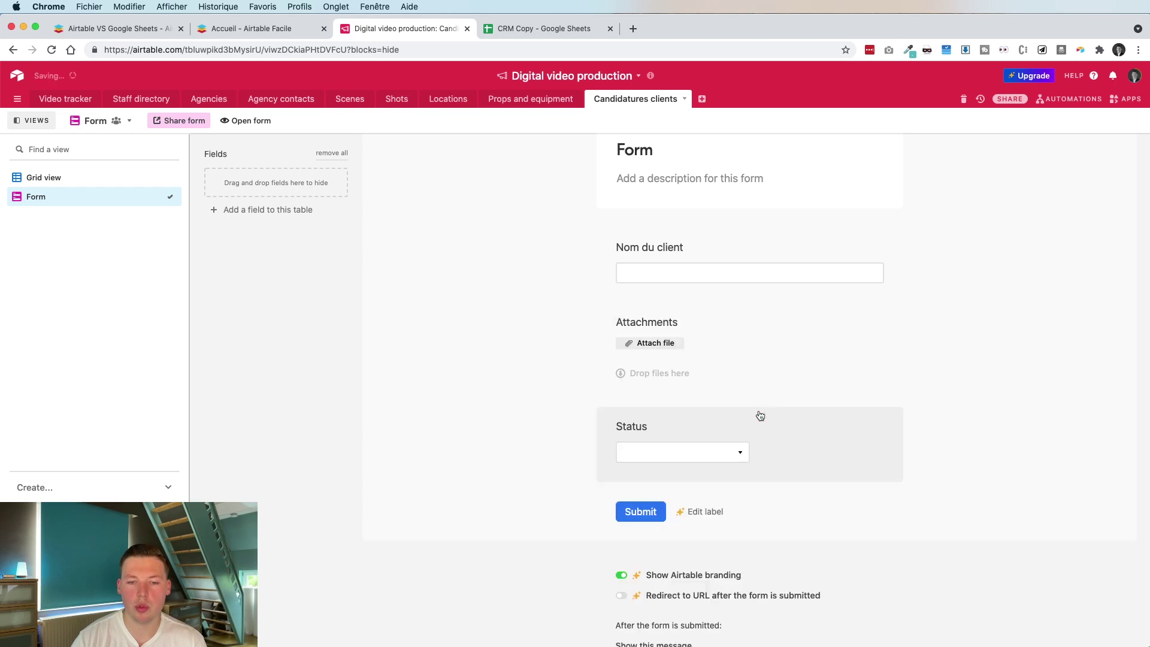
Rename Attachments to 'Fichiers' and delete the Status field
click(689, 345)
text(Fichiers)
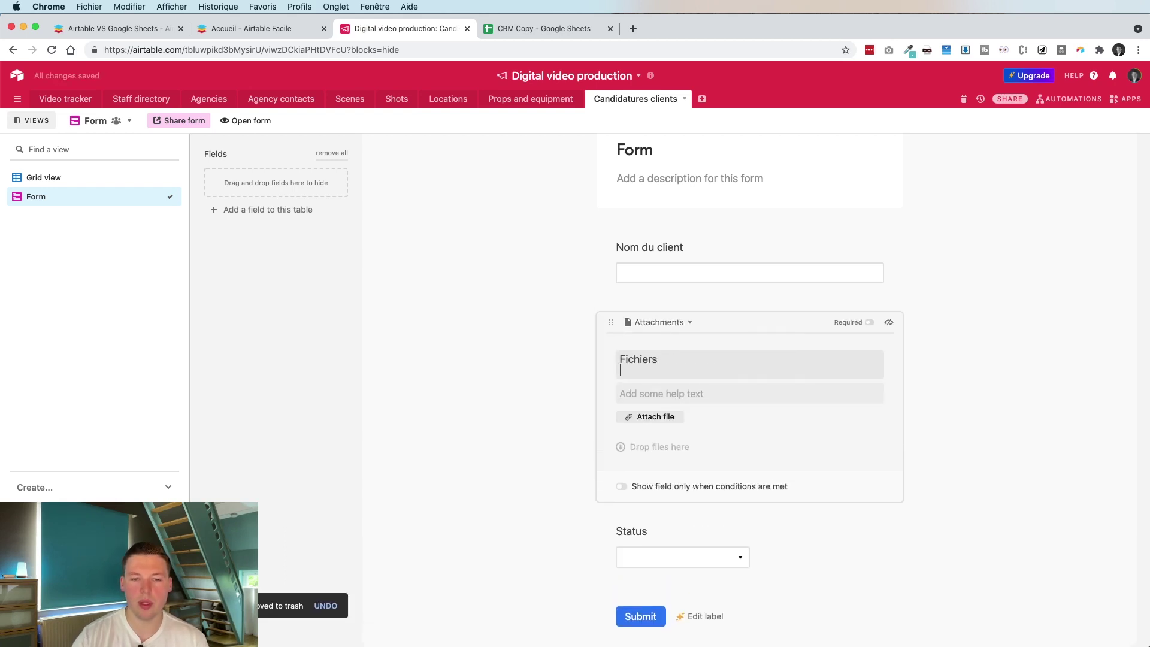
right_click(656, 508)
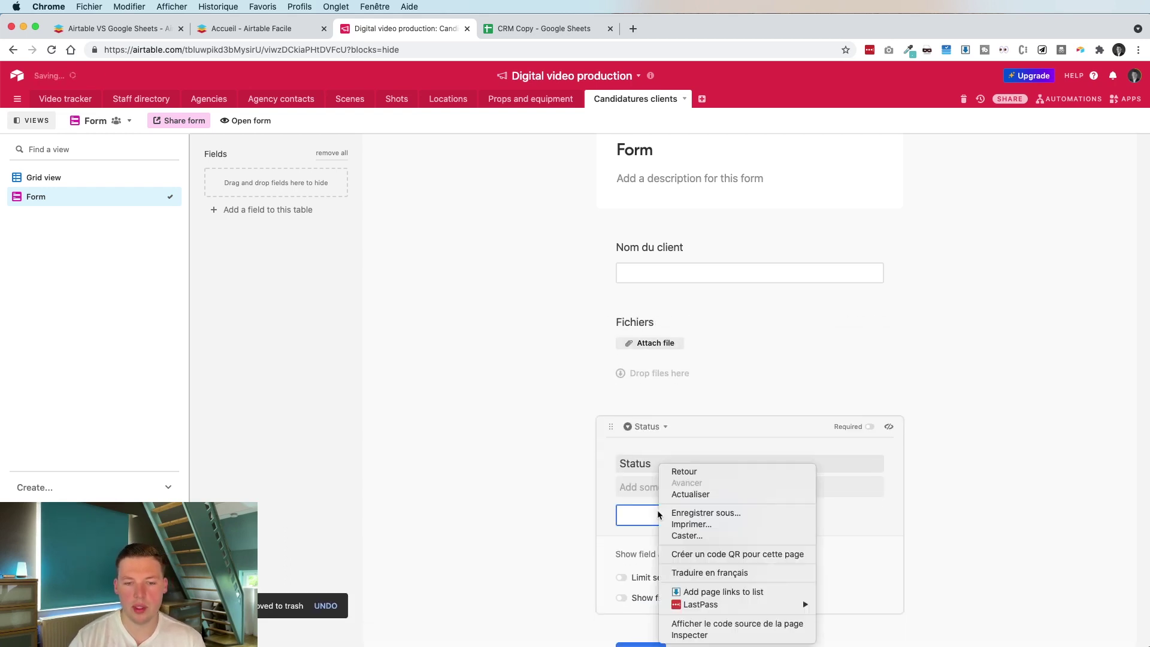
click(689, 448)
click(666, 429)
click(678, 501)
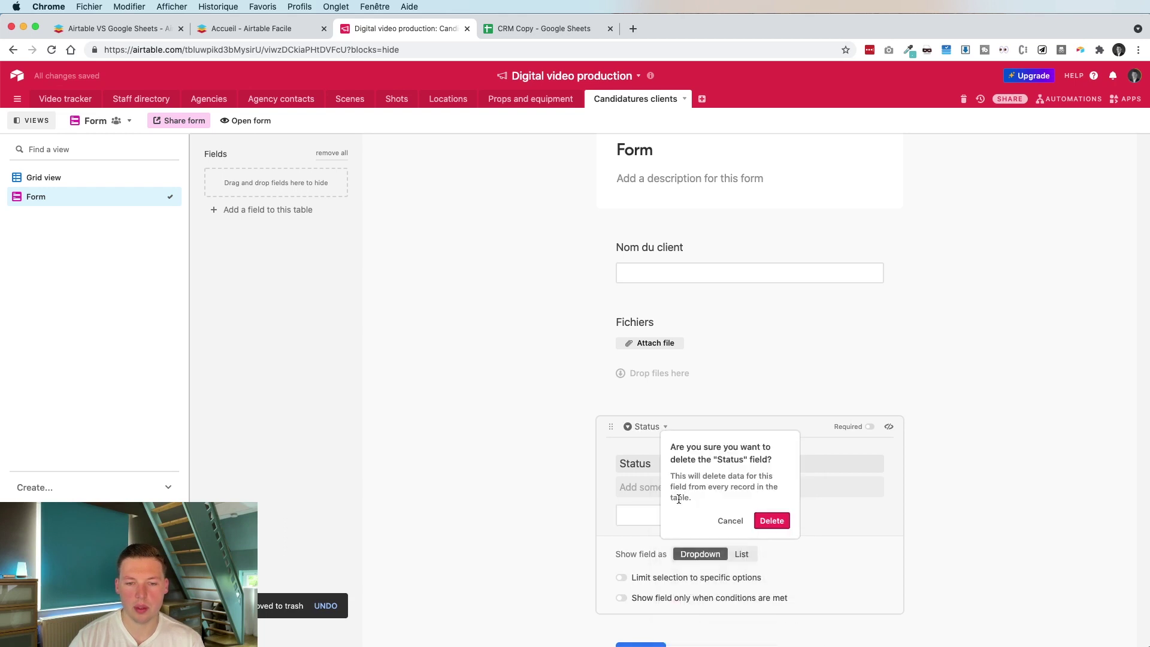
click(779, 523)
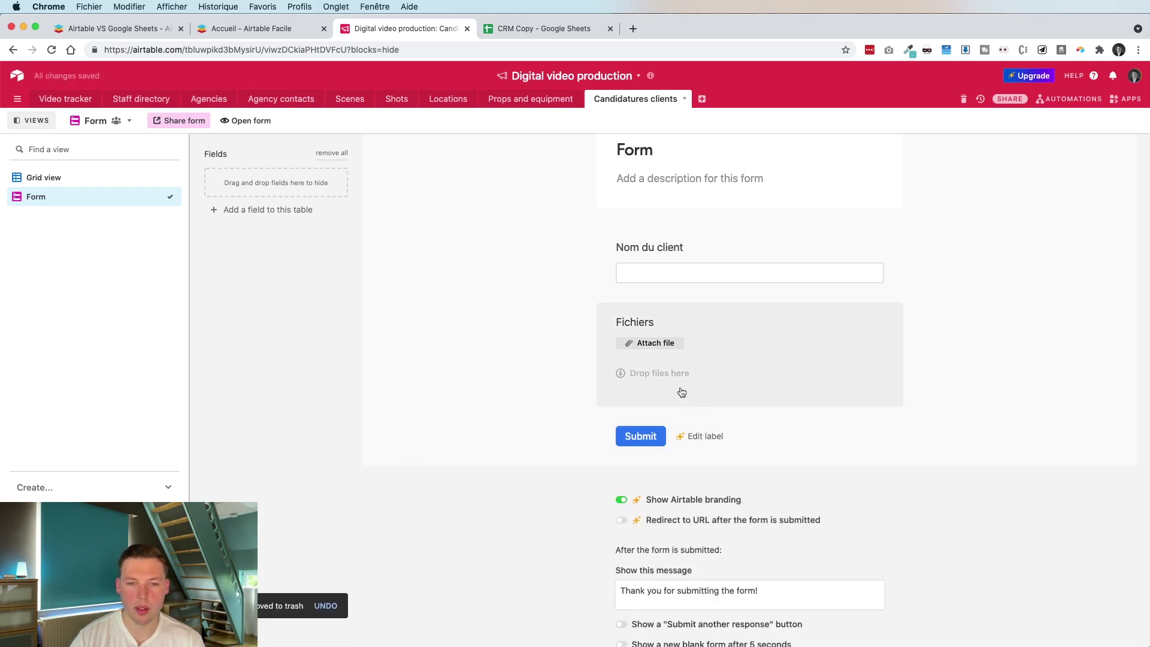
Add fields 'Nom de la personne de contact' and 'Téléphone personne de contact'
click(263, 209)
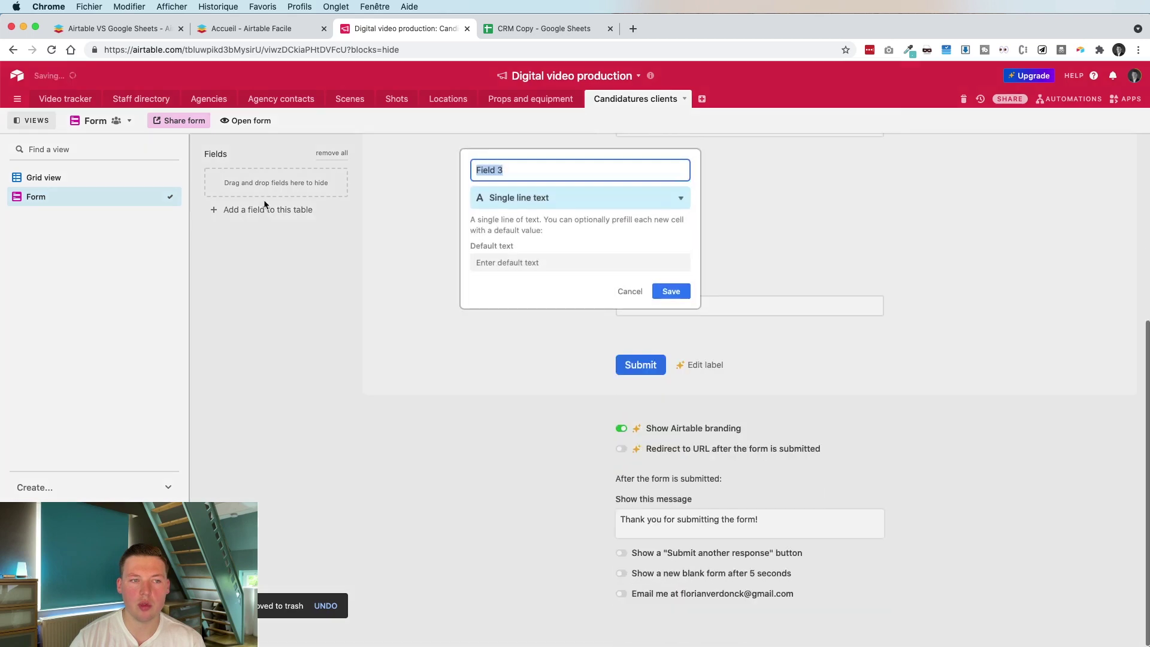
text(P)
key(BackSpace)
text(N)
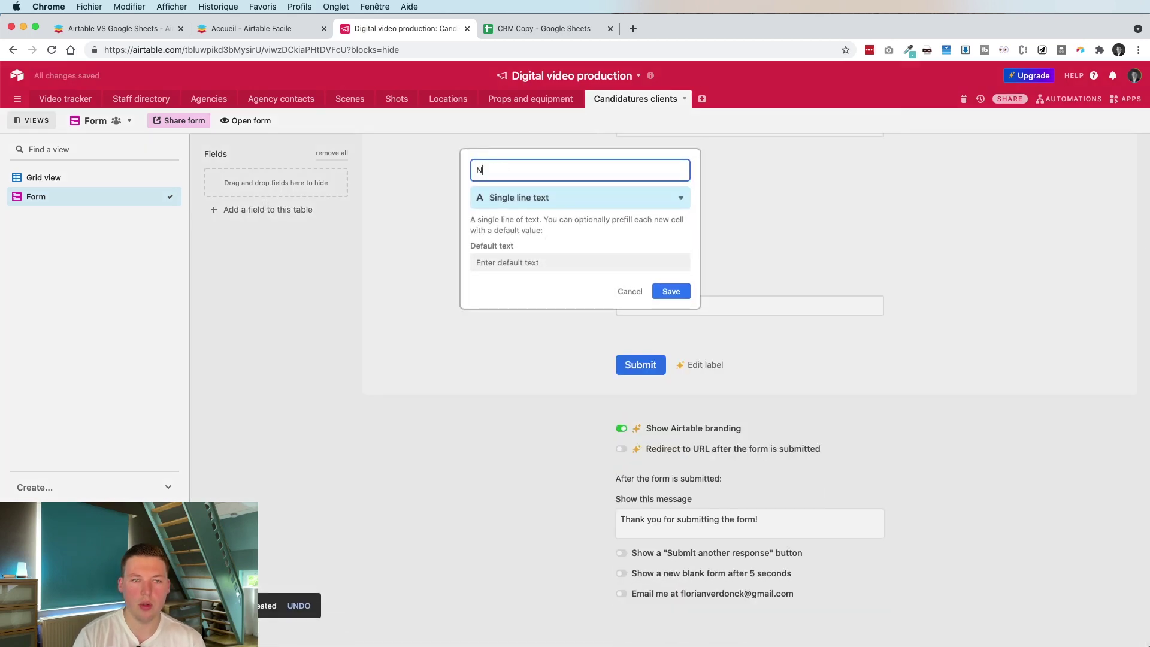
text(om de la personn)
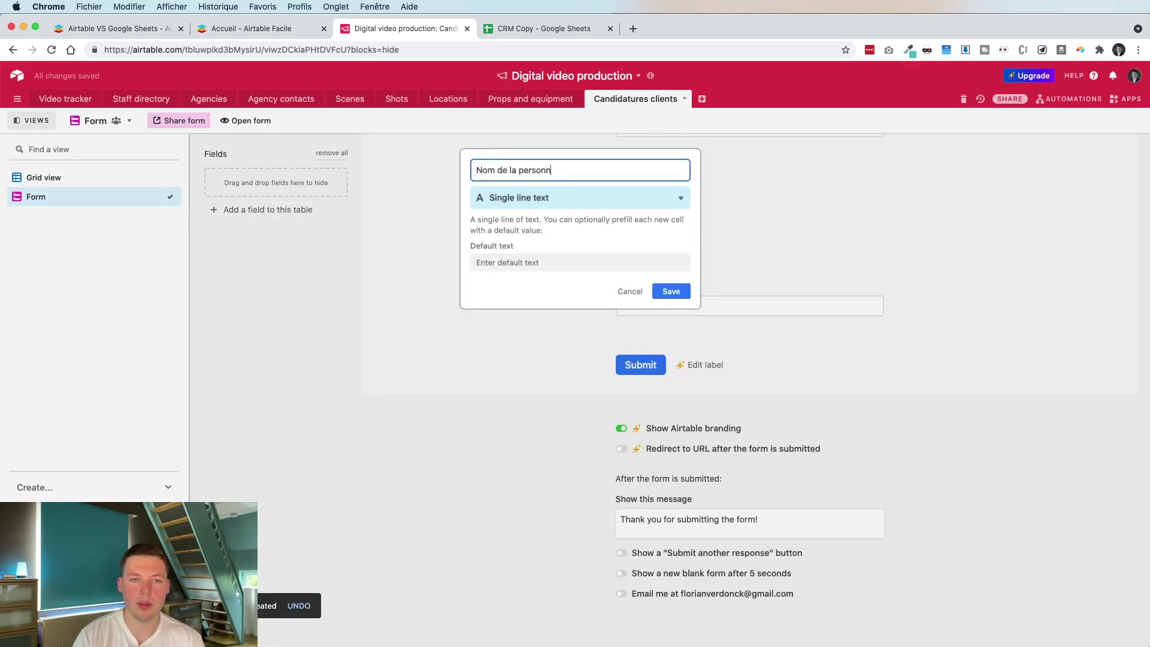
text(e de contact)
key(Return)
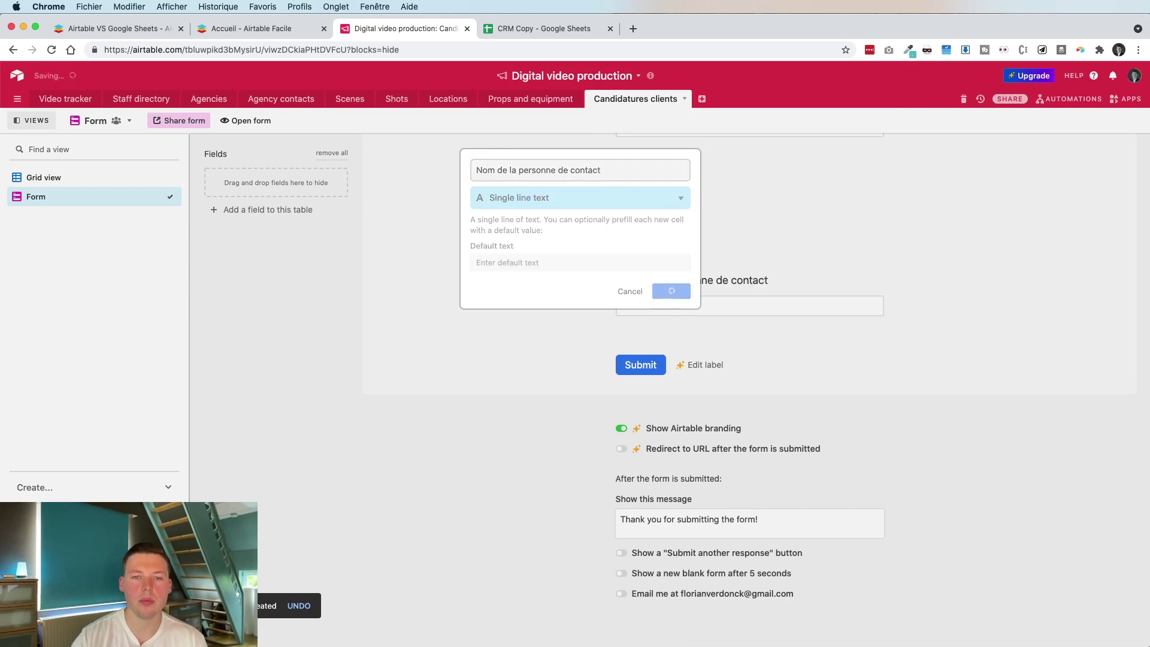
click(270, 210)
text(Té)
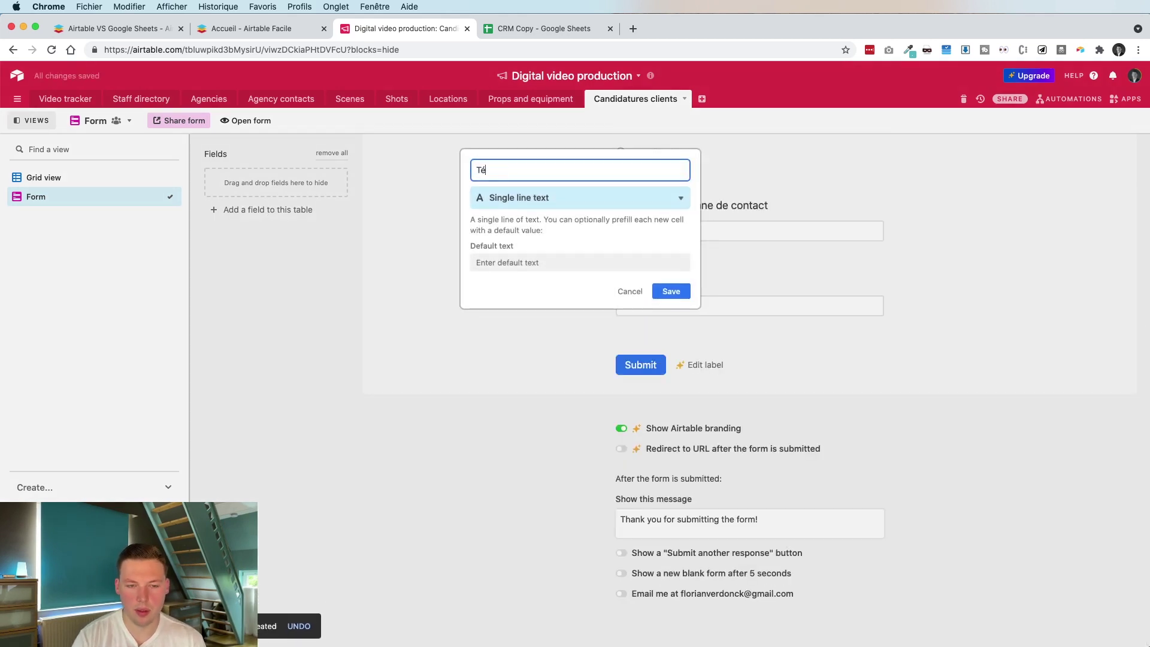
text(léphone personne de contact)
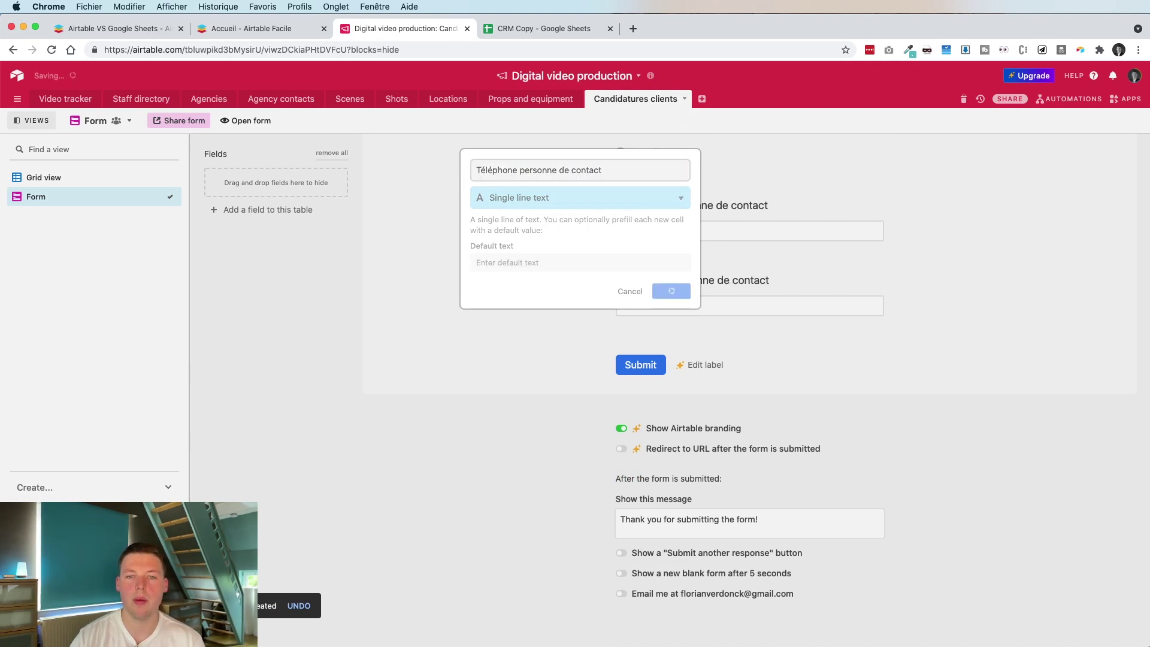
key(Return)
Add a Long text field named 'Votre projet'
click(300, 211)
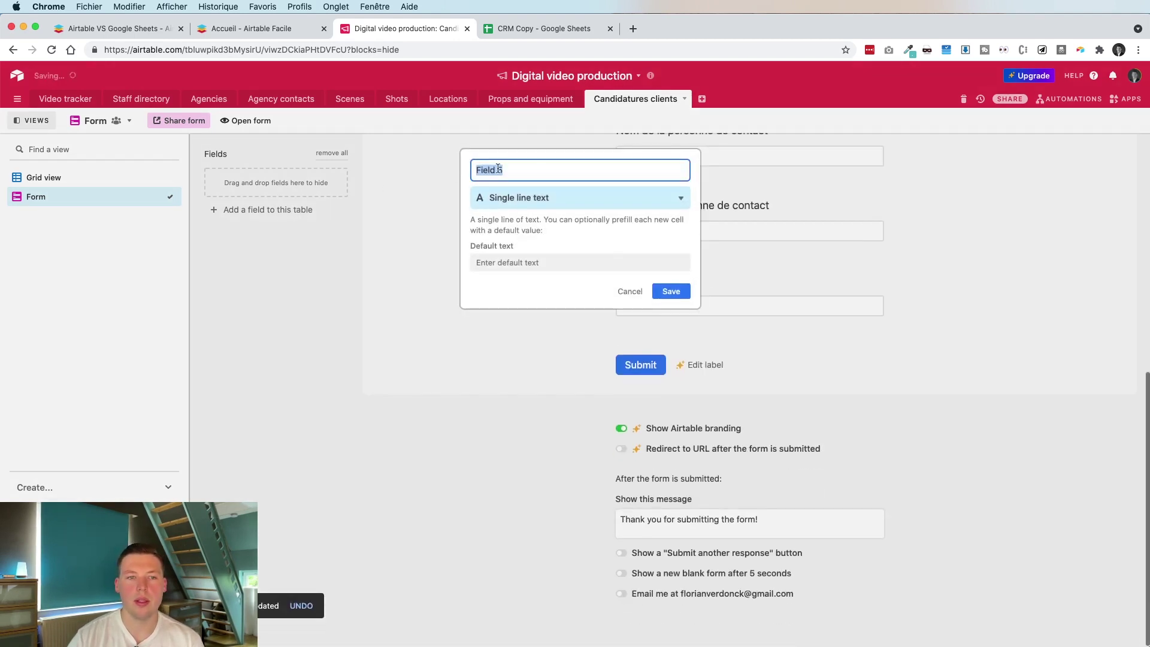
text(Votre po)
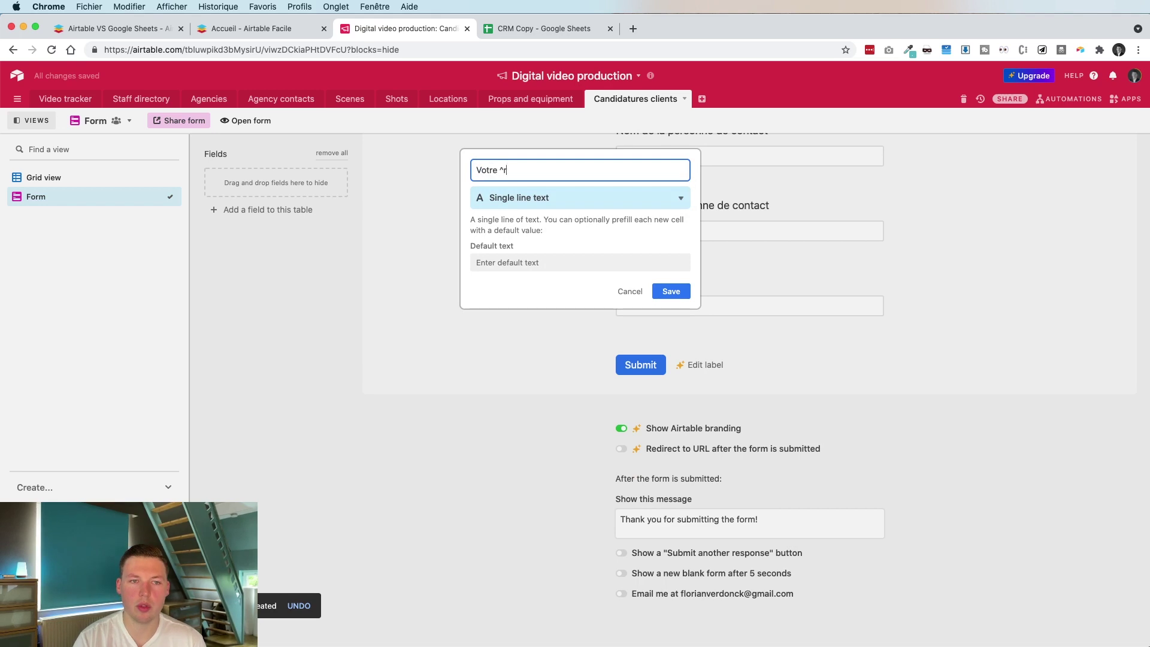
text(sit)
key(BackSpace)
key(BackSpace)
key(BackSpace)
key(BackSpace)
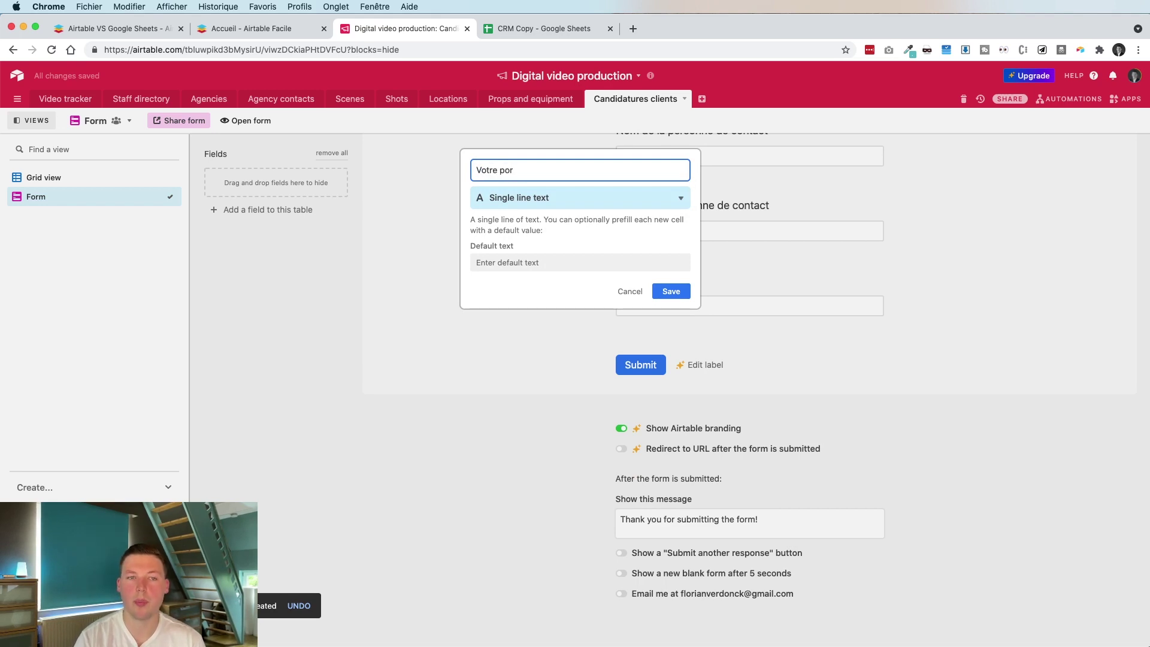
text(rojet)
click(581, 197)
click(539, 214)
click(675, 290)
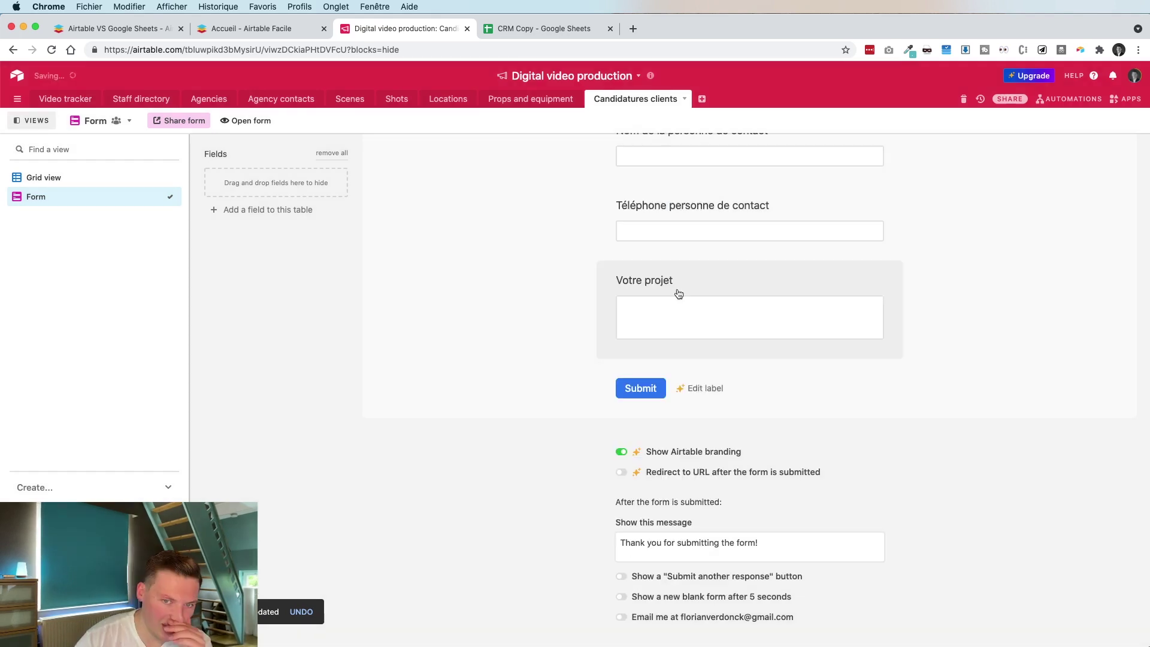
scroll(723, 285, up, 4)
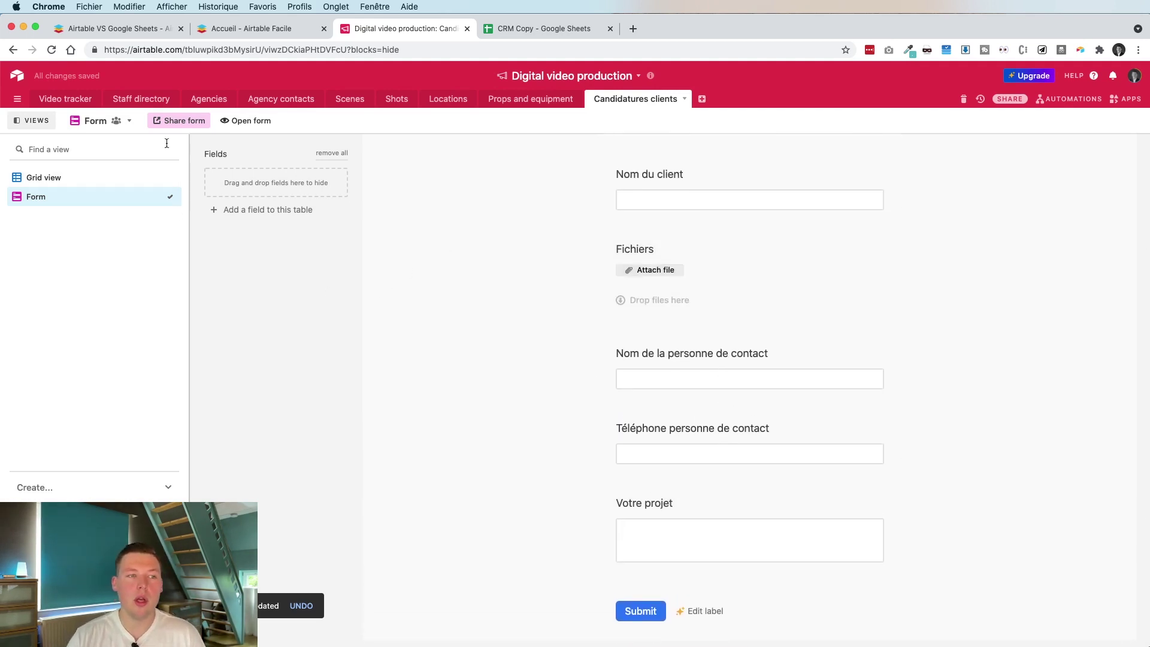
click(245, 121)
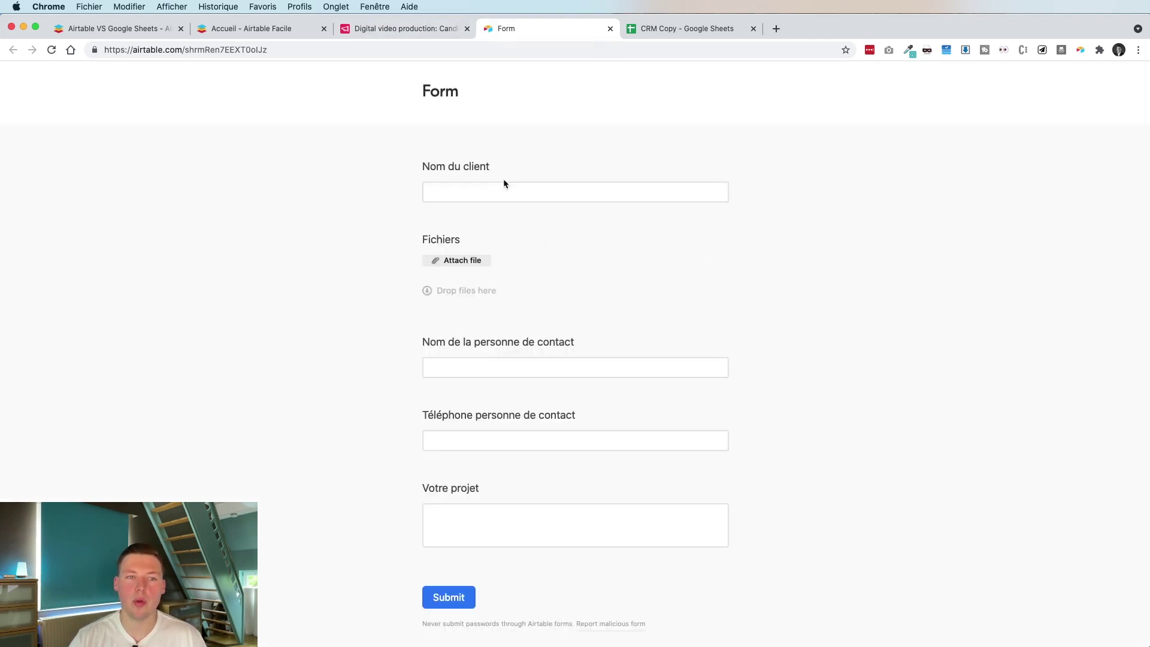
Enter the client company name in the form, leaving the file attachment empty
click(493, 194)
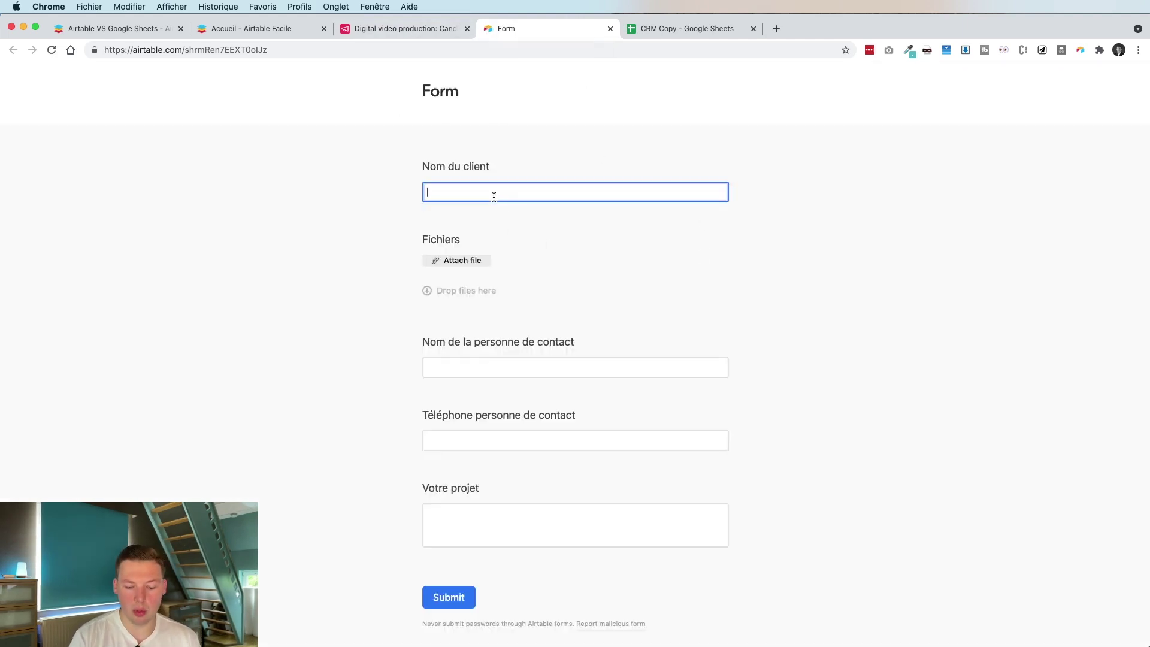
text(VERD)
key(BackSpace)
key(BackSpace)
key(BackSpace)
text(ERD)
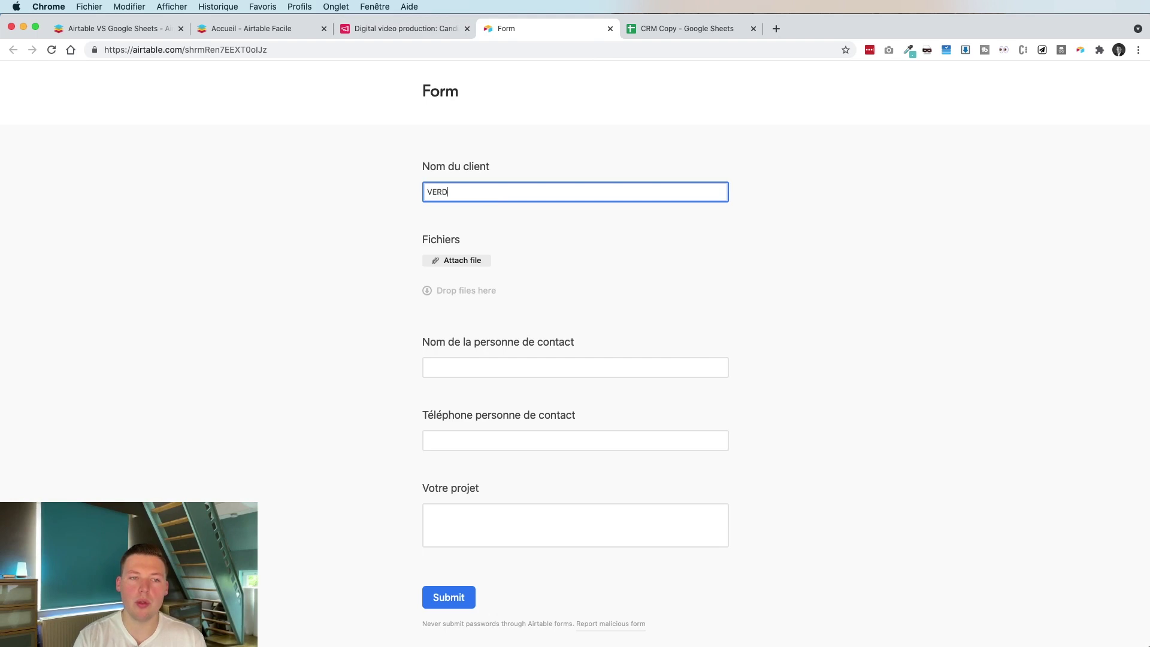
text(ONCK C AND M SCS)
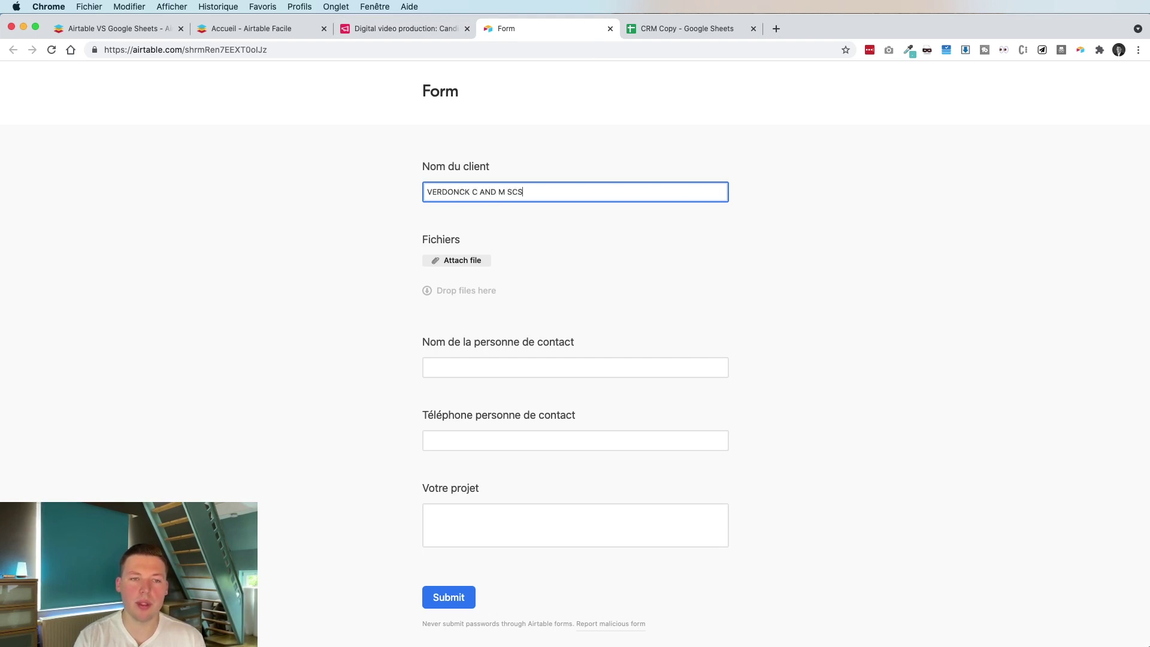
key(Tab)
click(638, 256)
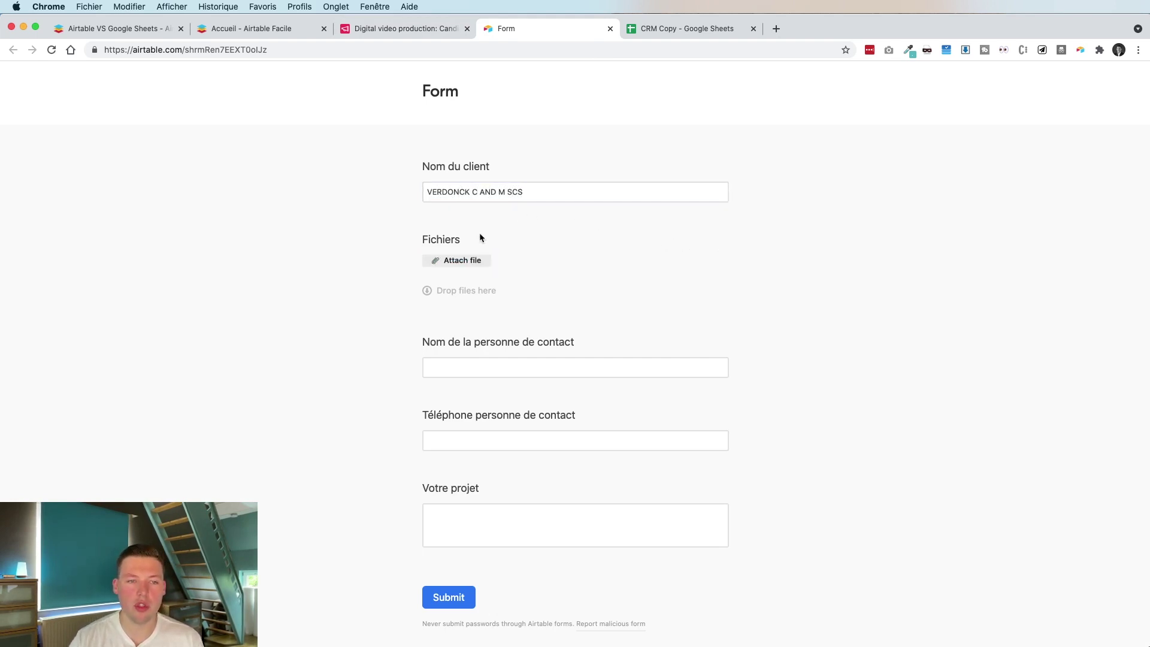
Enter the contact person's name, phone number and project 'Je souhaite faire une belle vidéo d'introduction', then submit
click(601, 371)
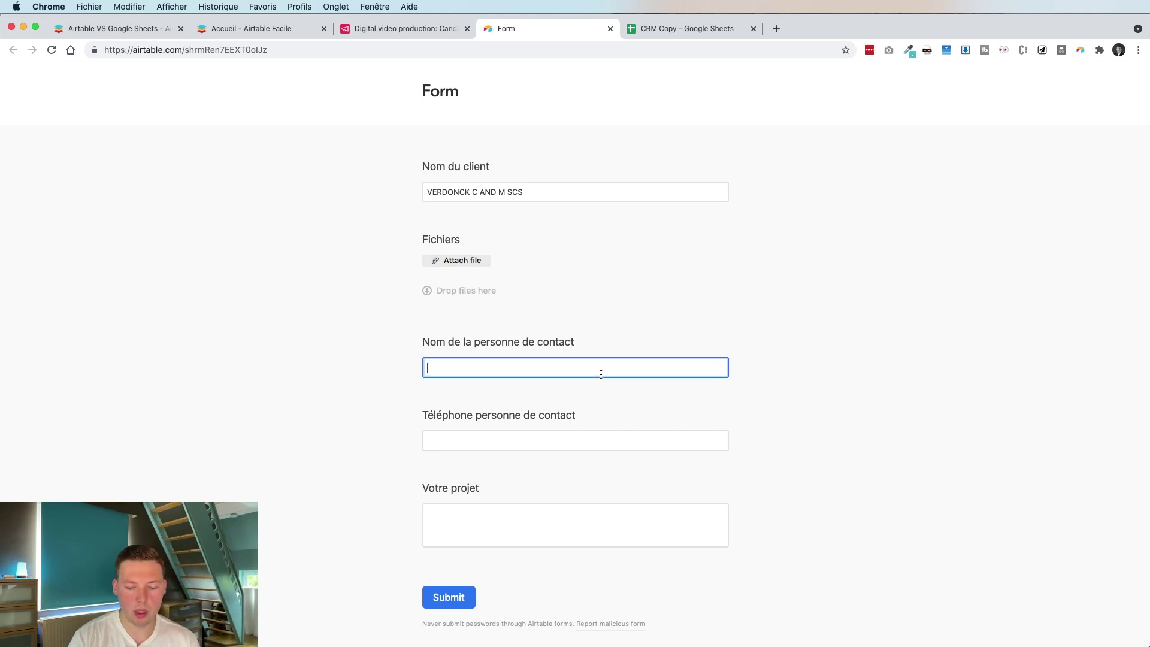
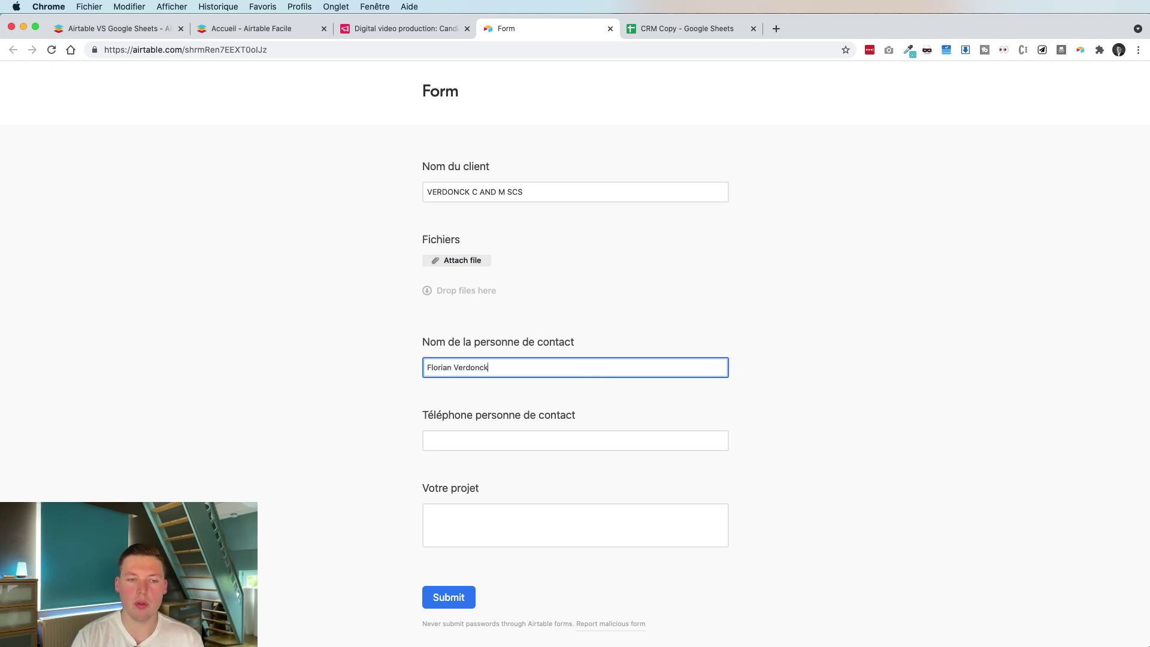
key(Tab)
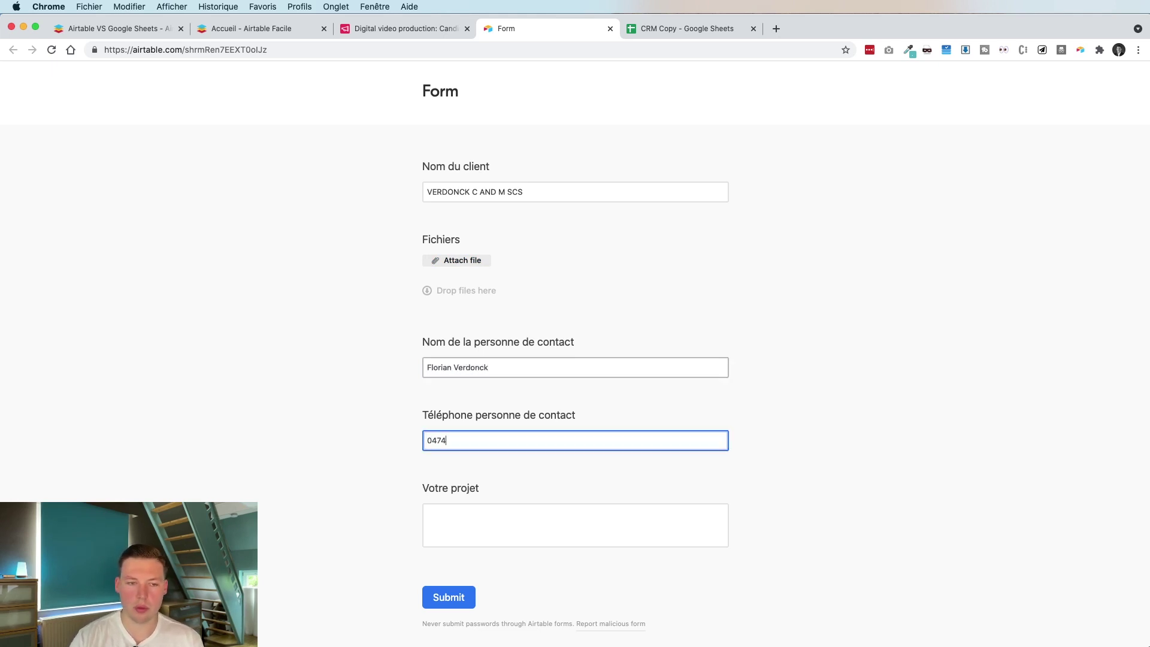
key(Tab)
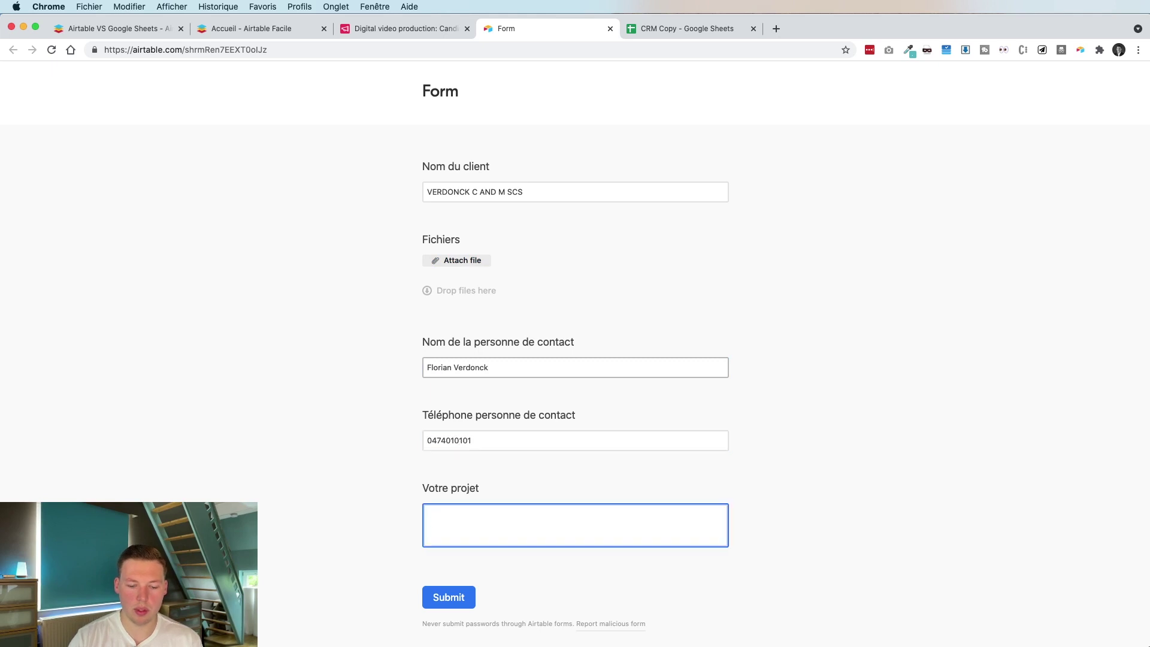
text(Je)
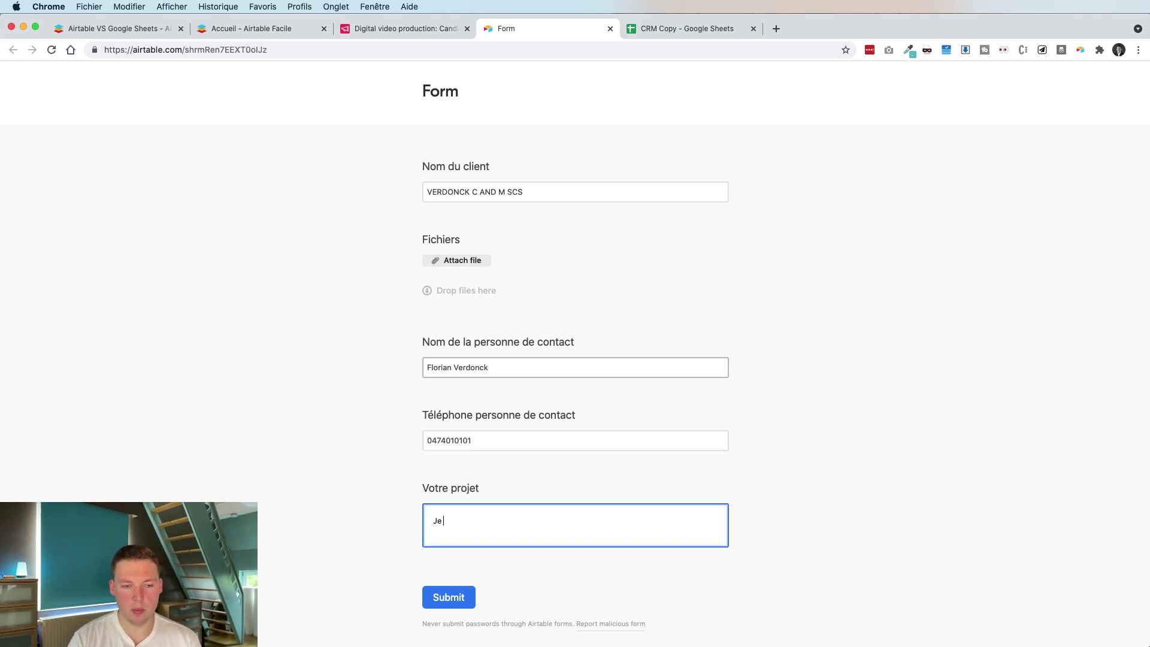
text( souhaite faire une)
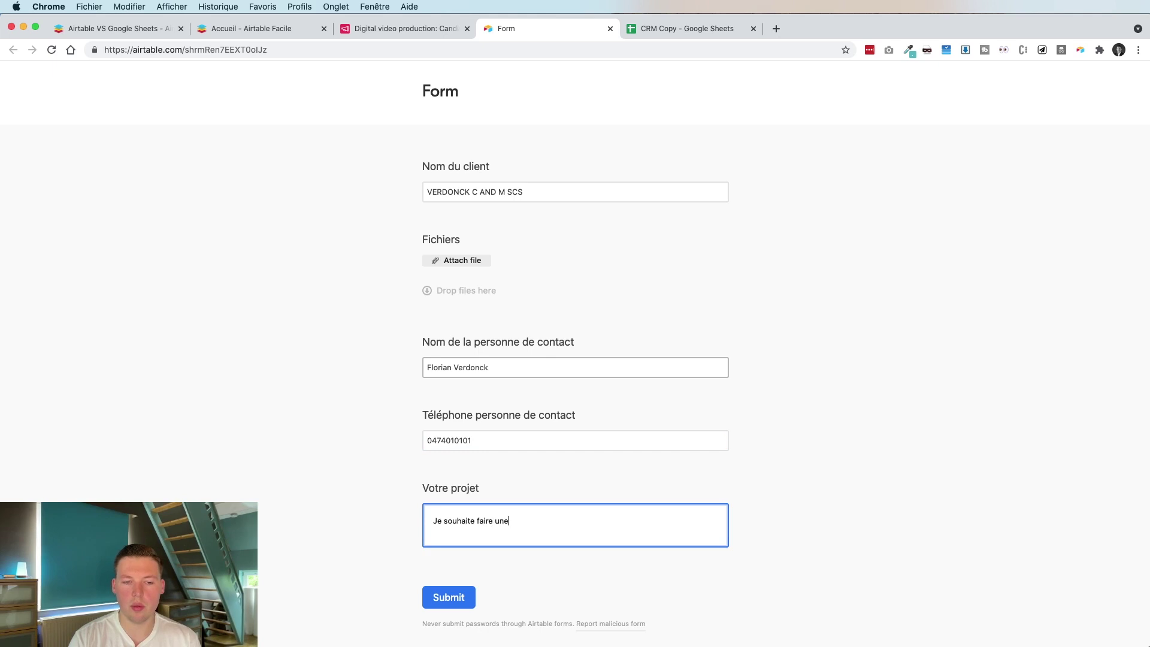
text( belle vidéo d'introduction)
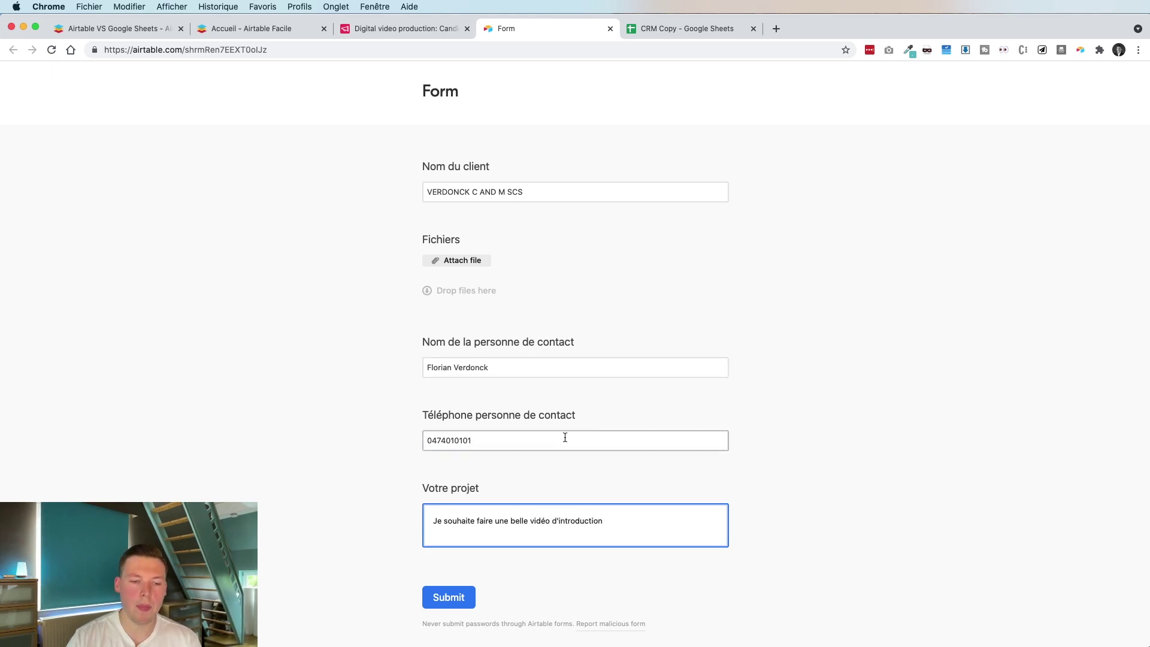
click(449, 597)
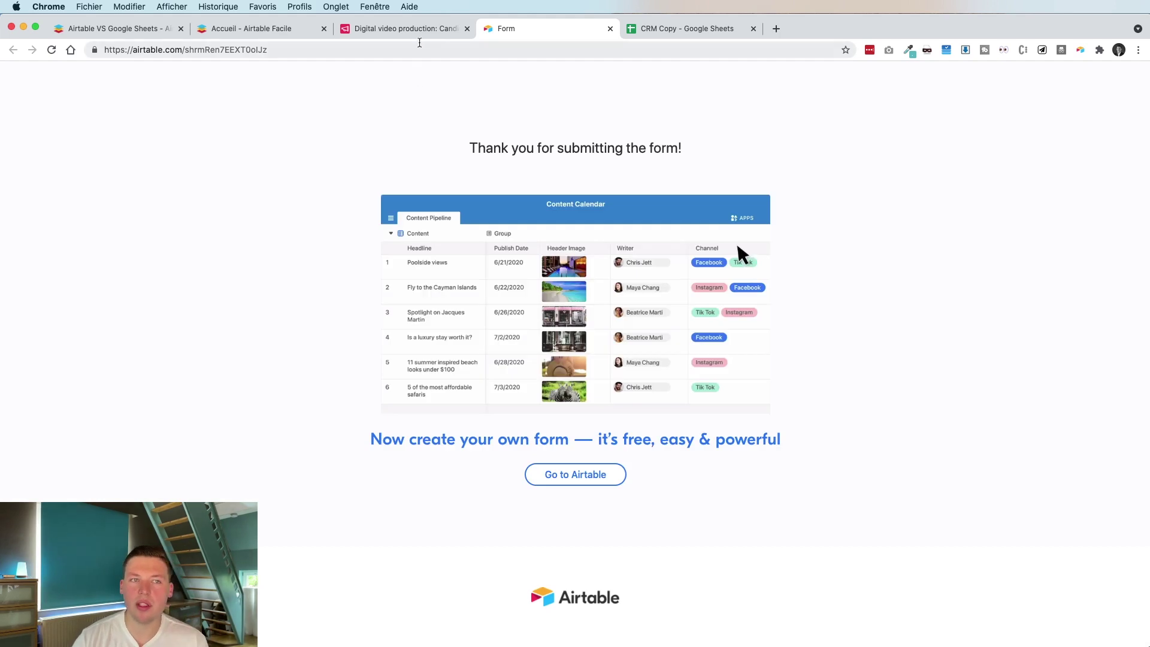
Go back to the base and show Candidatures clients in Grid view
key(ctrl+shift+Tab)
click(118, 176)
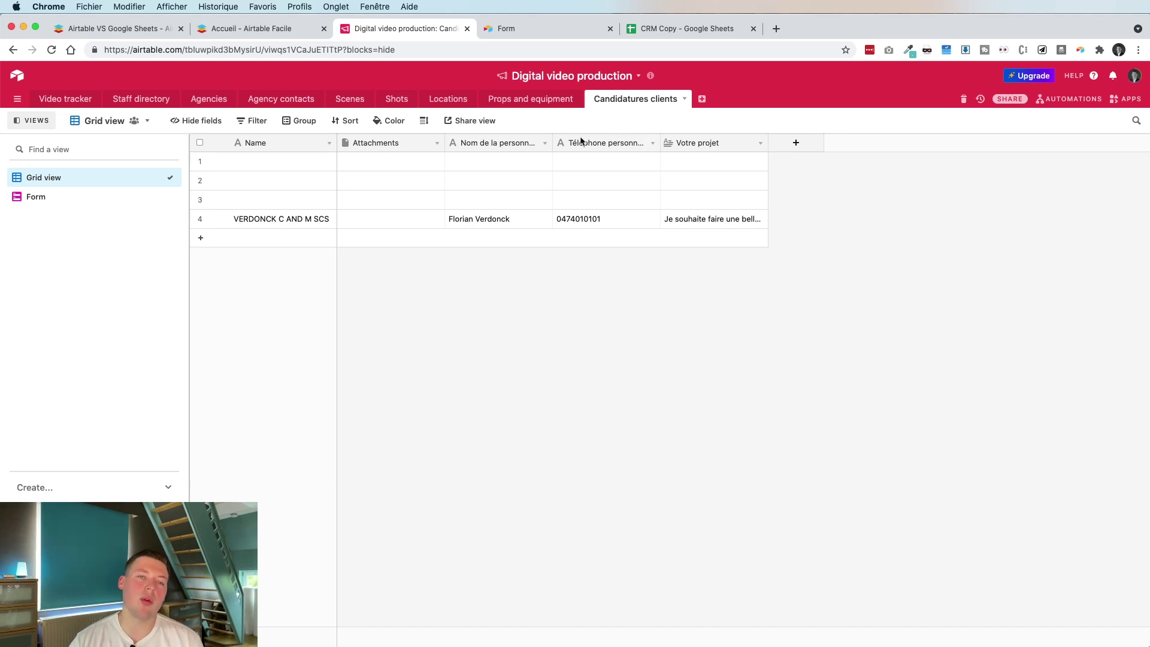
click(191, 120)
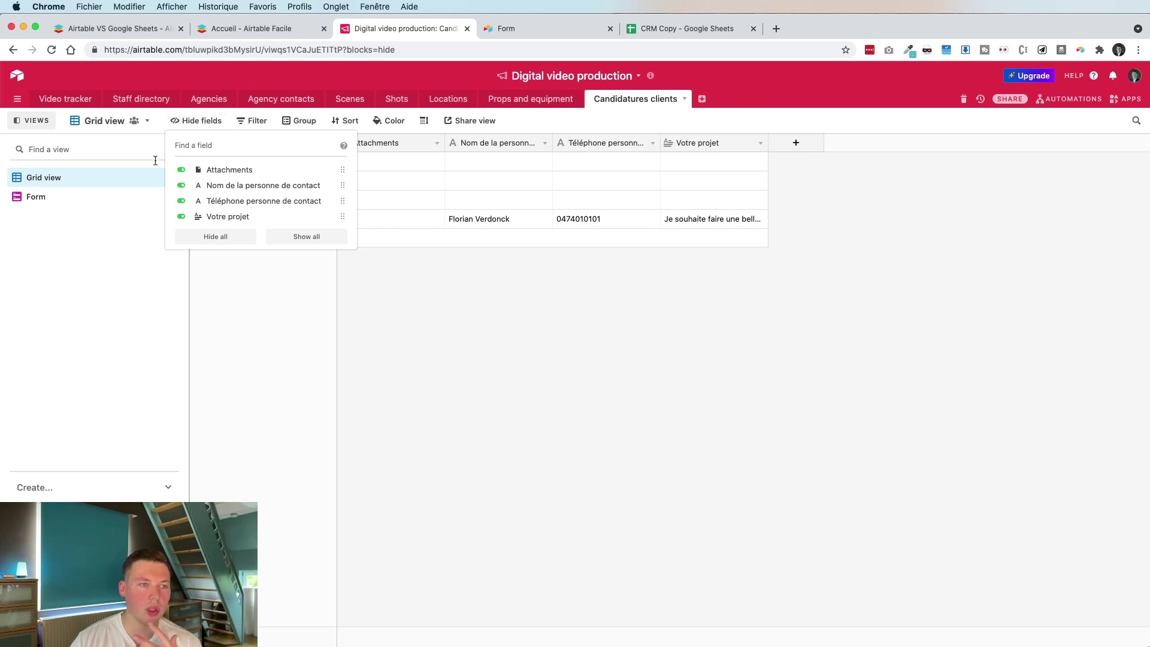
click(201, 203)
click(142, 256)
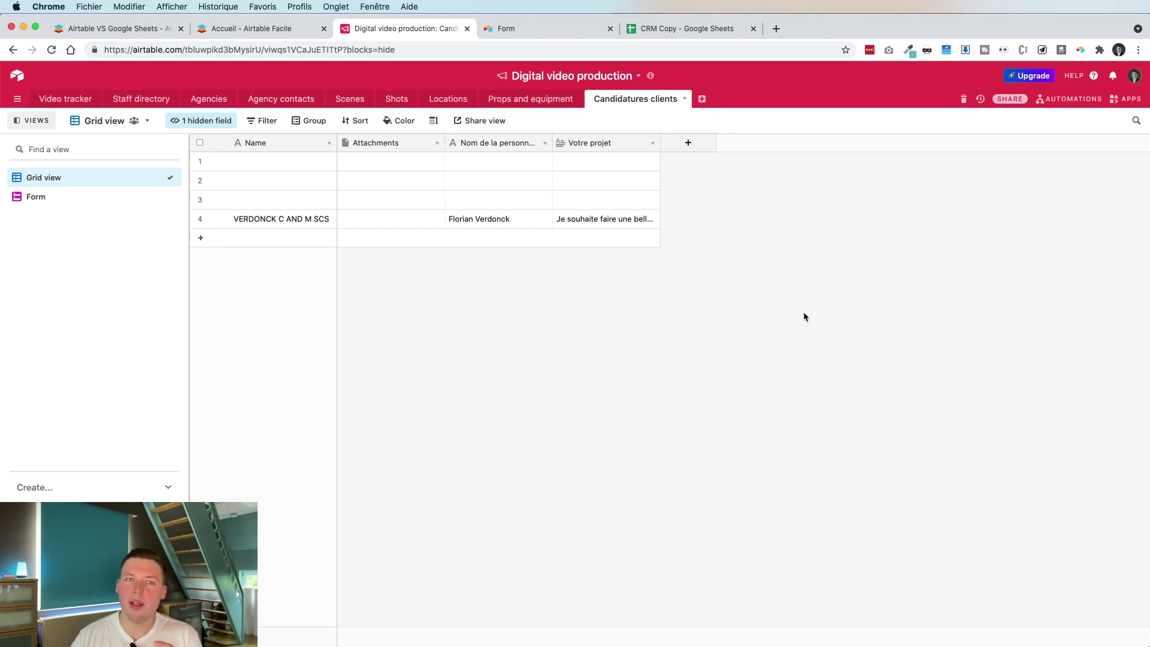
drag(300, 161, 526, 158)
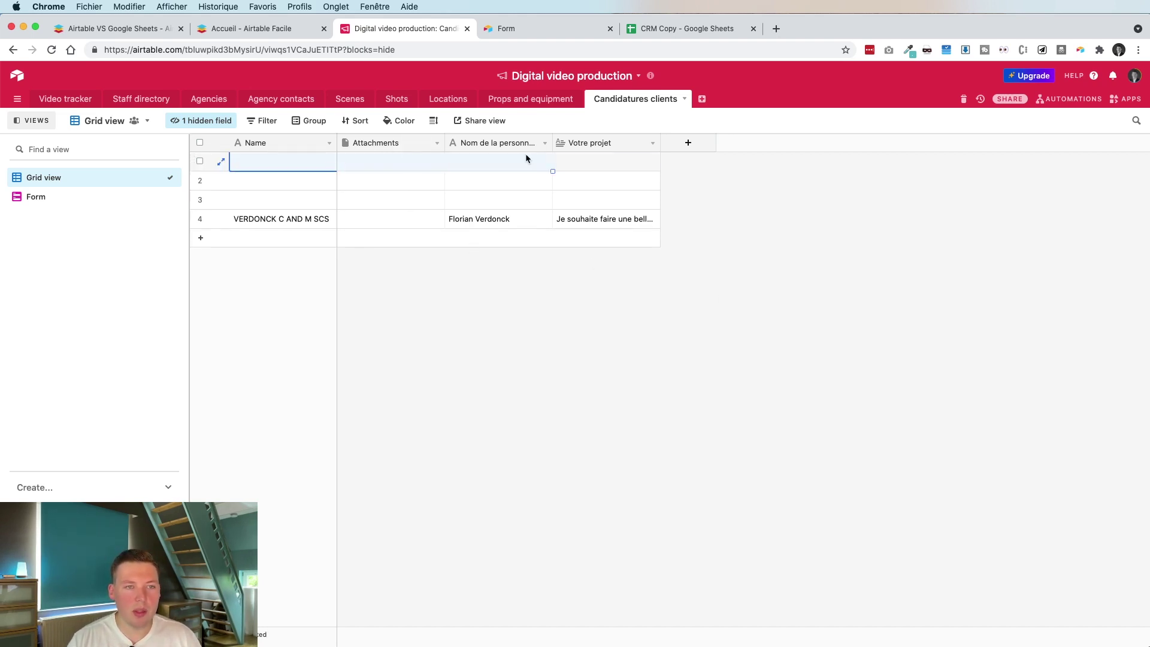
Create a Phone number field named 'Numéro de téléphone du client' and widen its column
click(687, 145)
text(Numé)
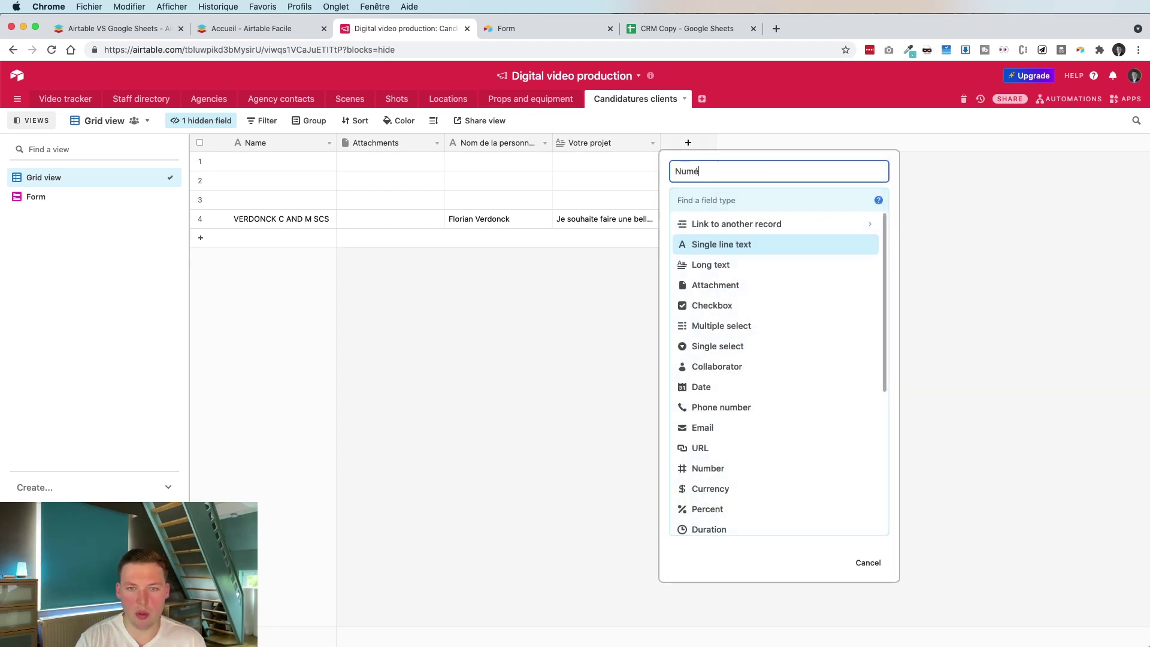
text(ro de téléphone )
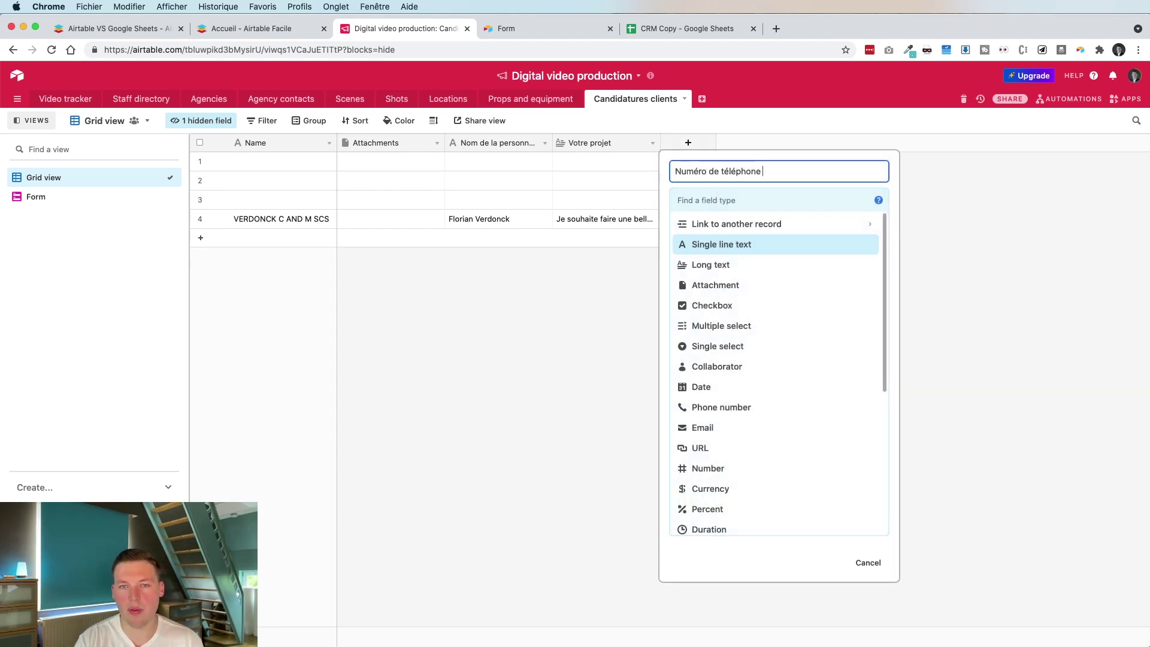
text(du client)
key(Tab)
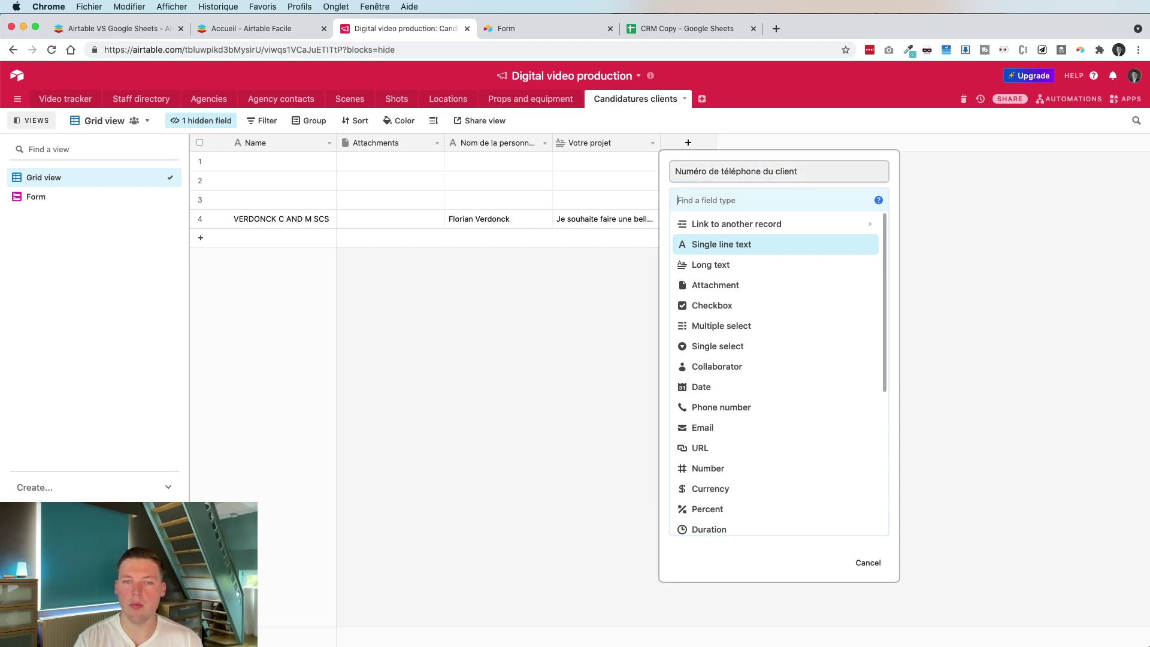
text(te)
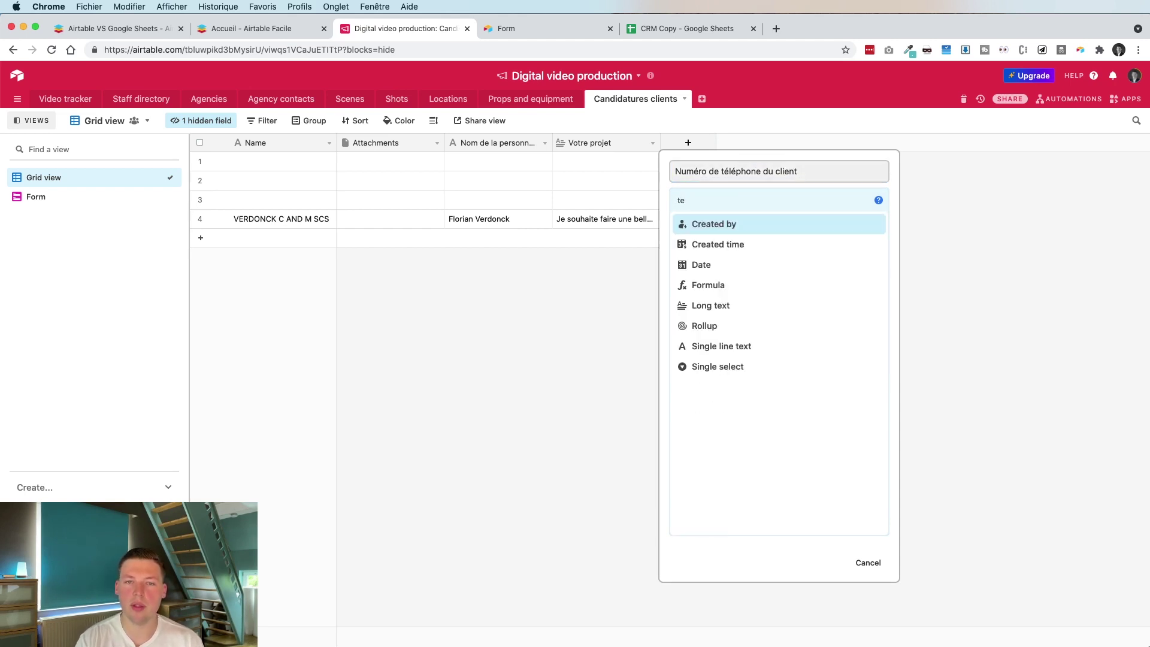
text(leph)
key(super+a)
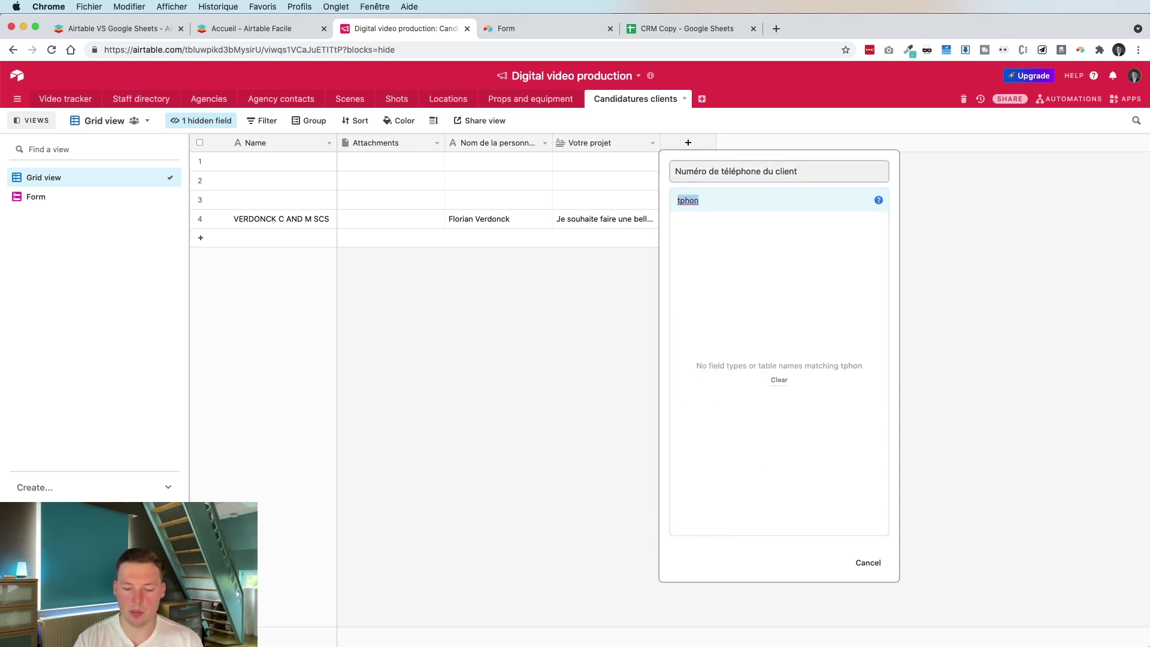
text(phon)
click(706, 227)
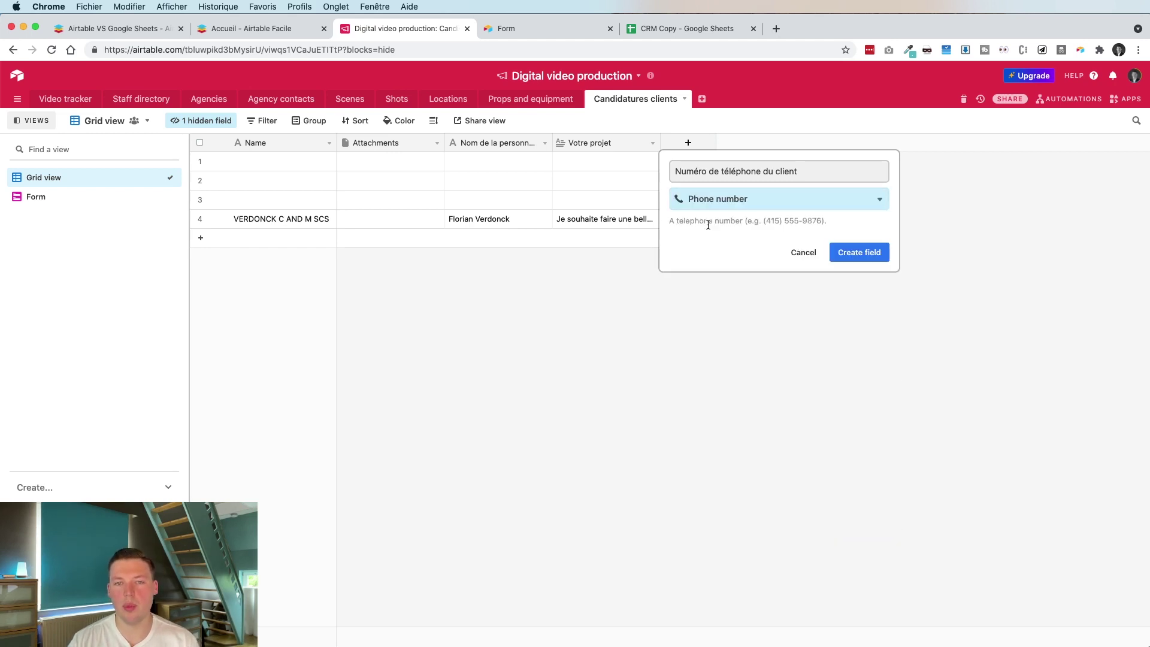
click(872, 249)
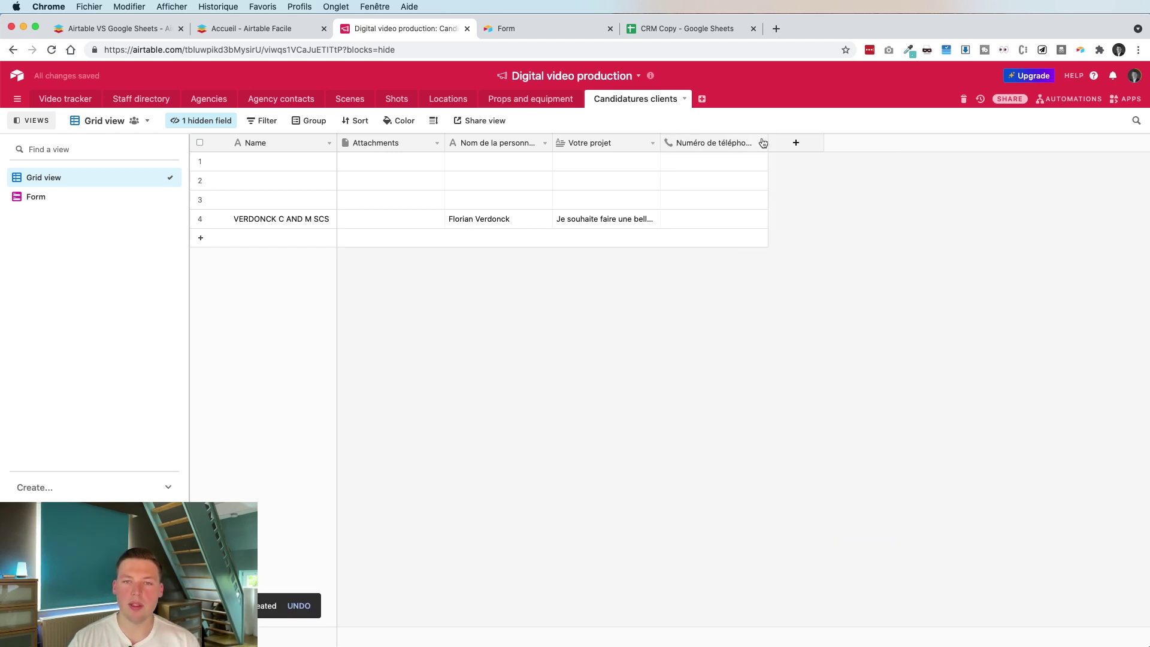
drag(774, 142, 817, 152)
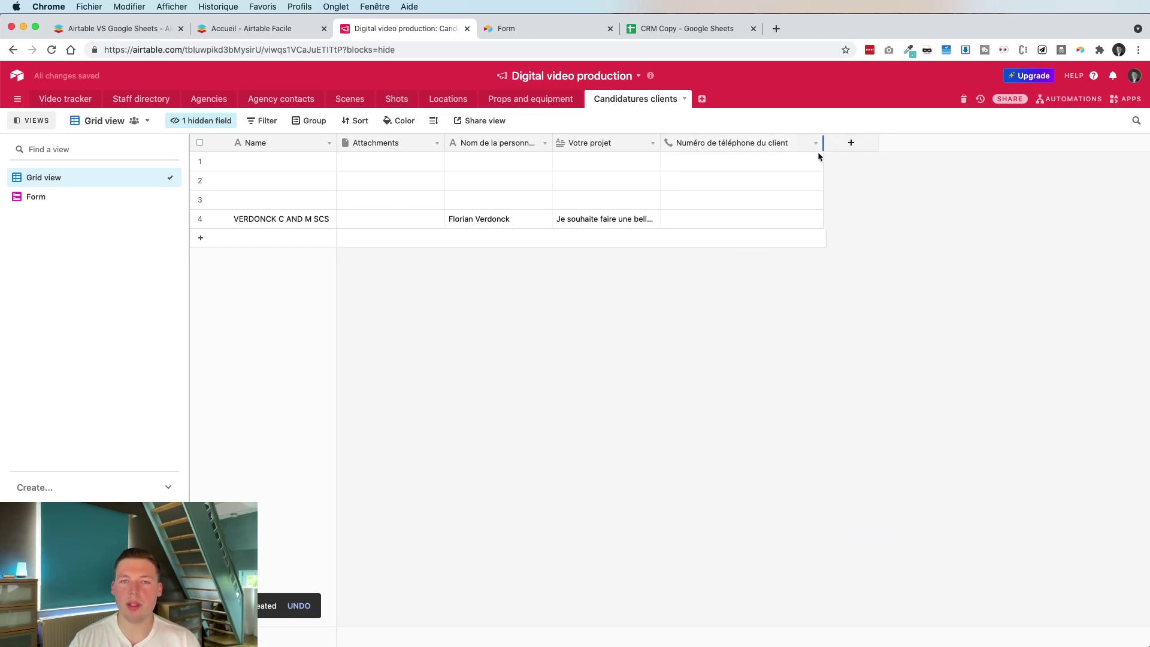
Enter the client's phone number in record 4
click(687, 219)
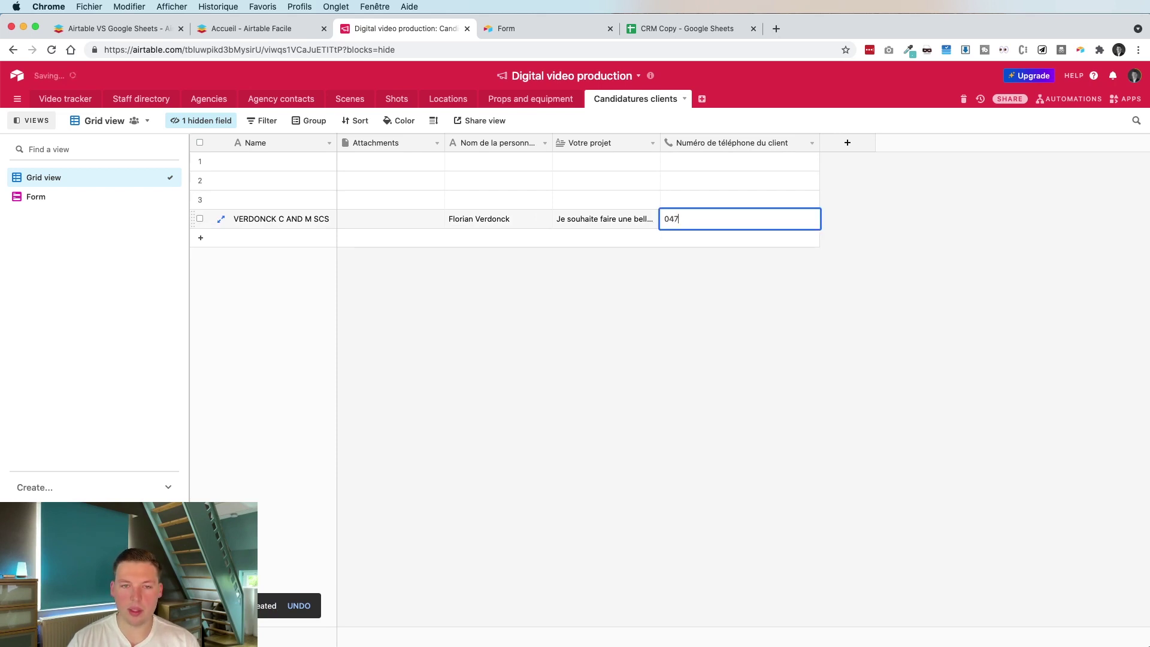
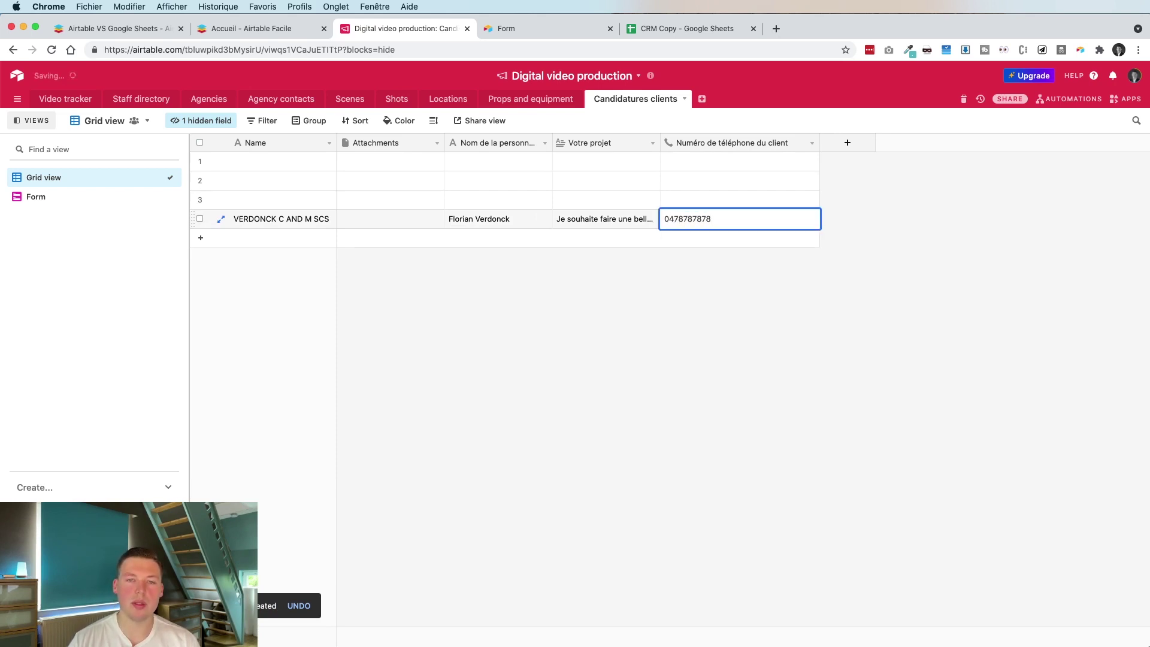
click(739, 316)
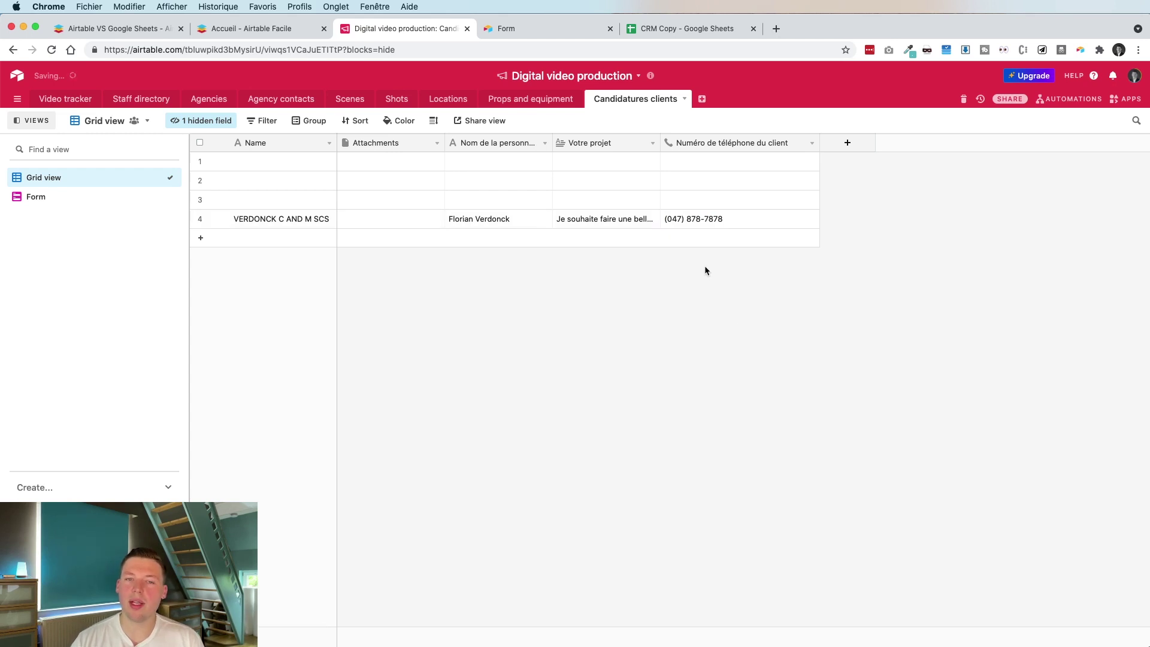
Unhide the Téléphone personne de contact field
click(207, 122)
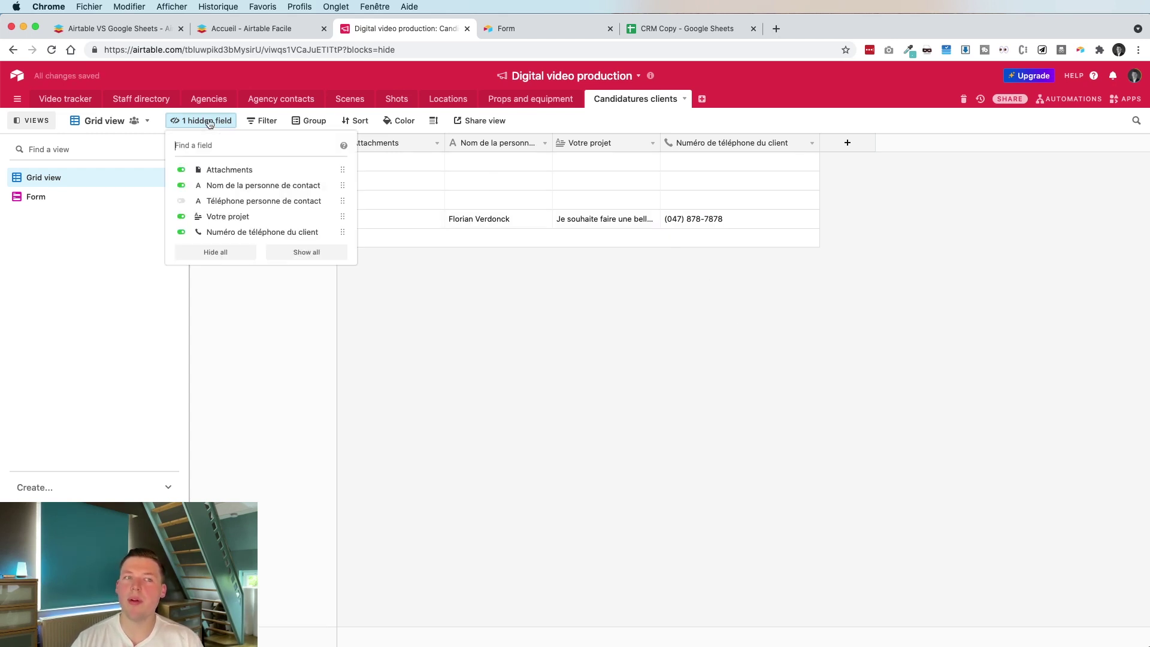
click(179, 201)
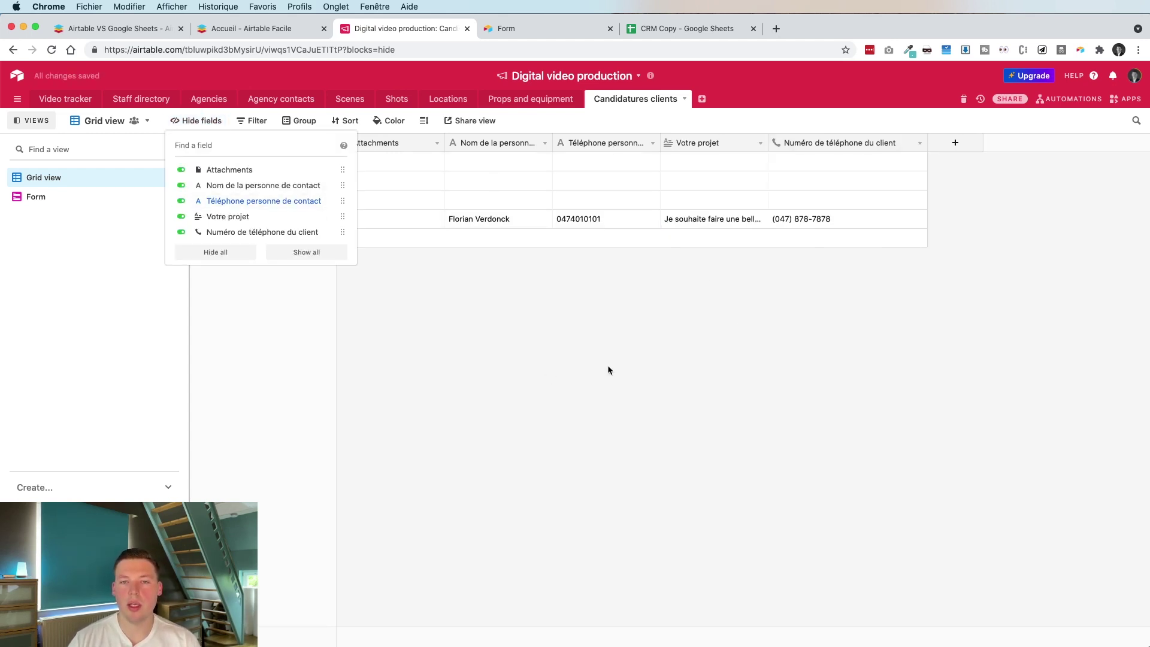
click(608, 342)
Move the Numéro de téléphone du client column before Votre projet
drag(789, 144, 664, 145)
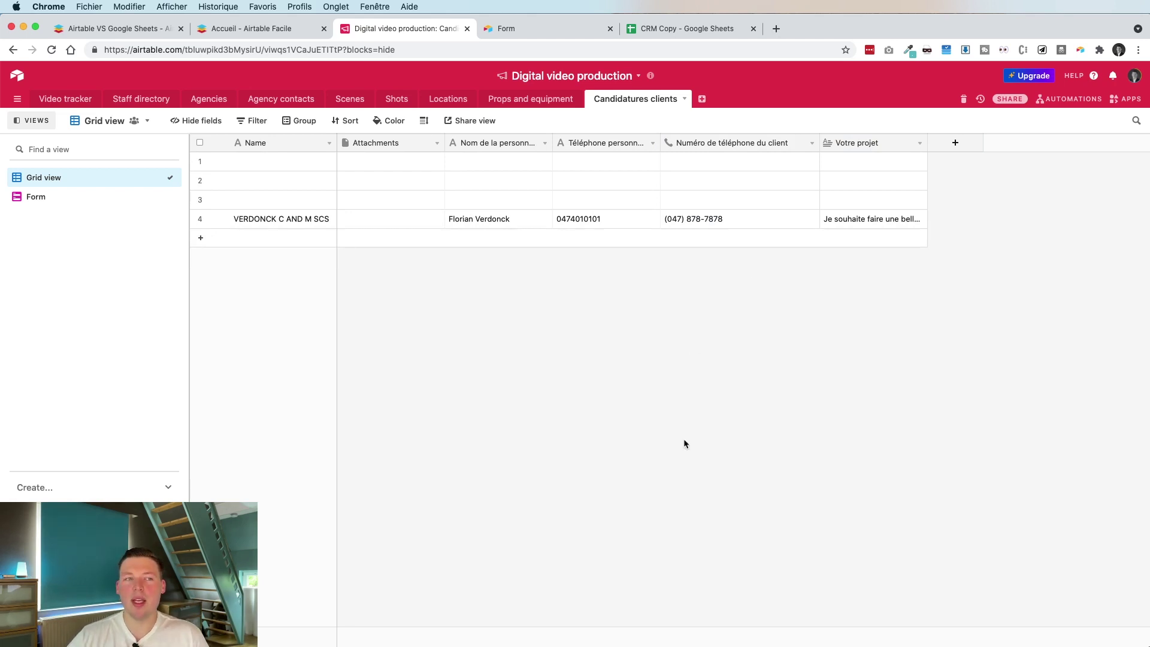
click(210, 122)
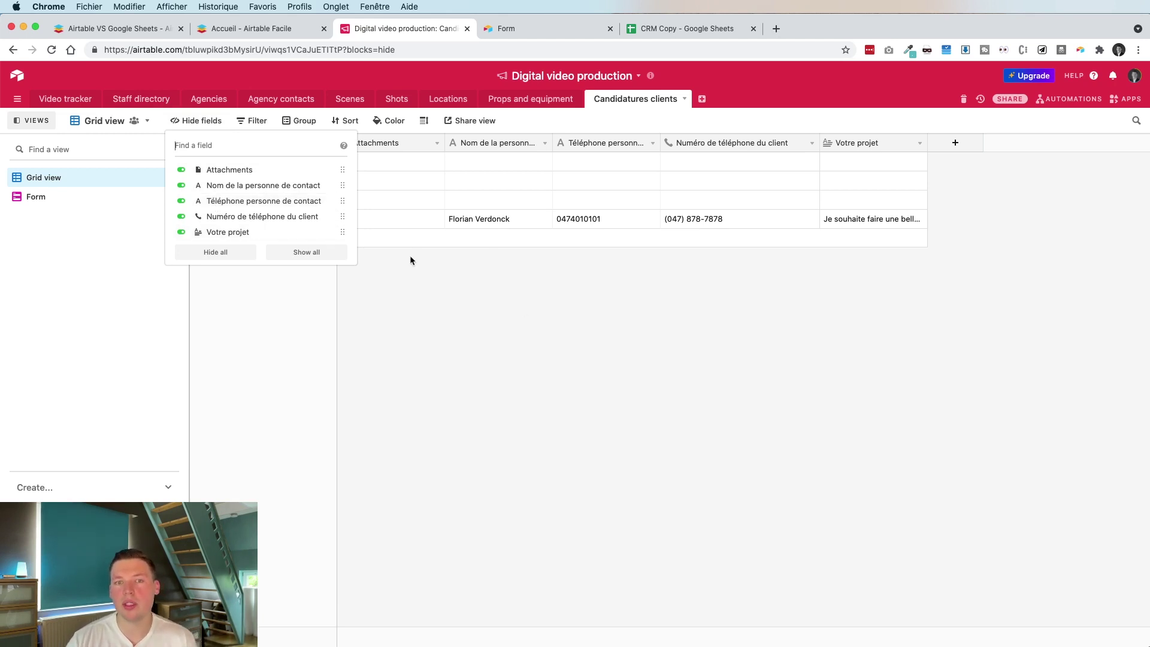
click(547, 316)
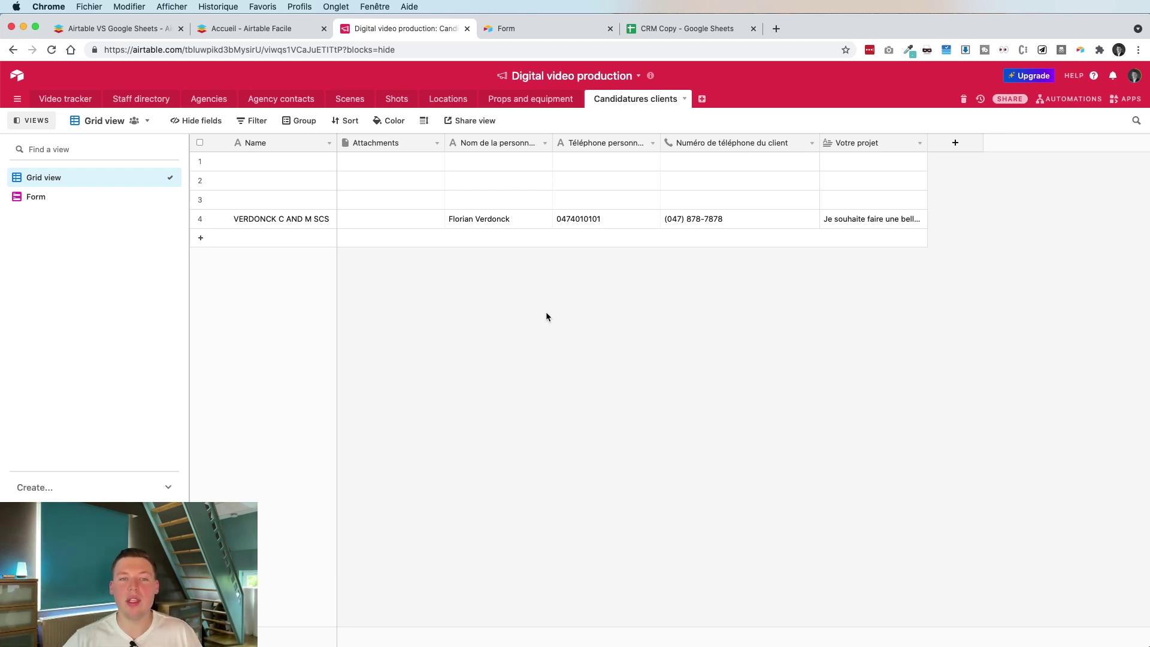
Move row 4's contact phone value up into row 3
click(569, 219)
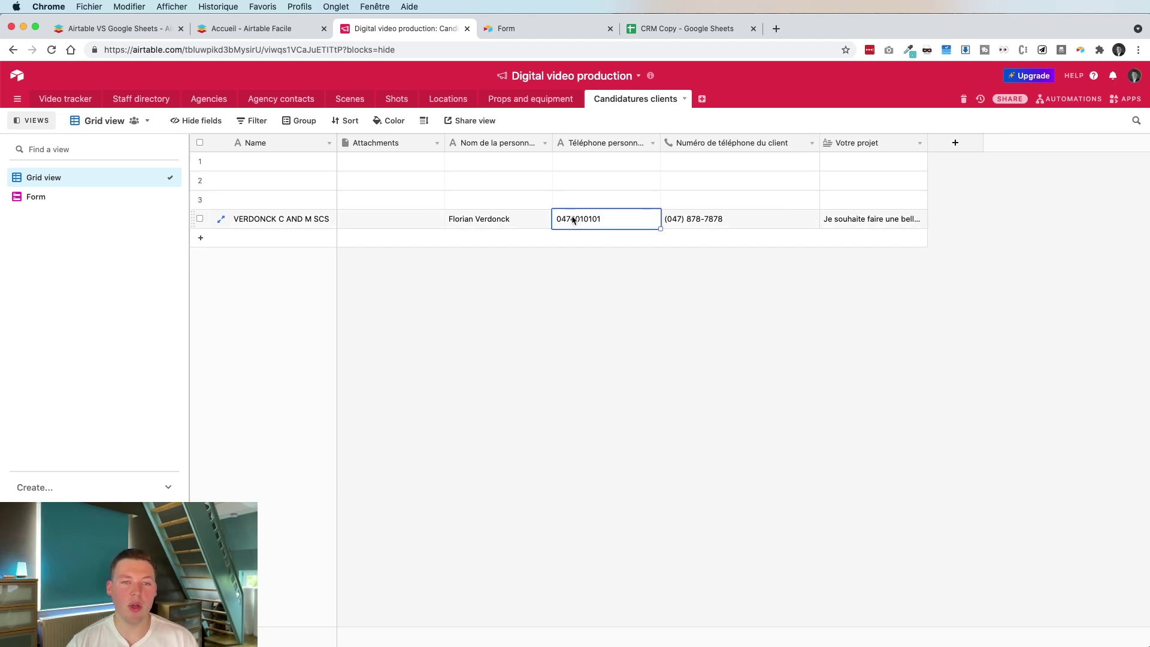
click(570, 204)
key(ctrl+v)
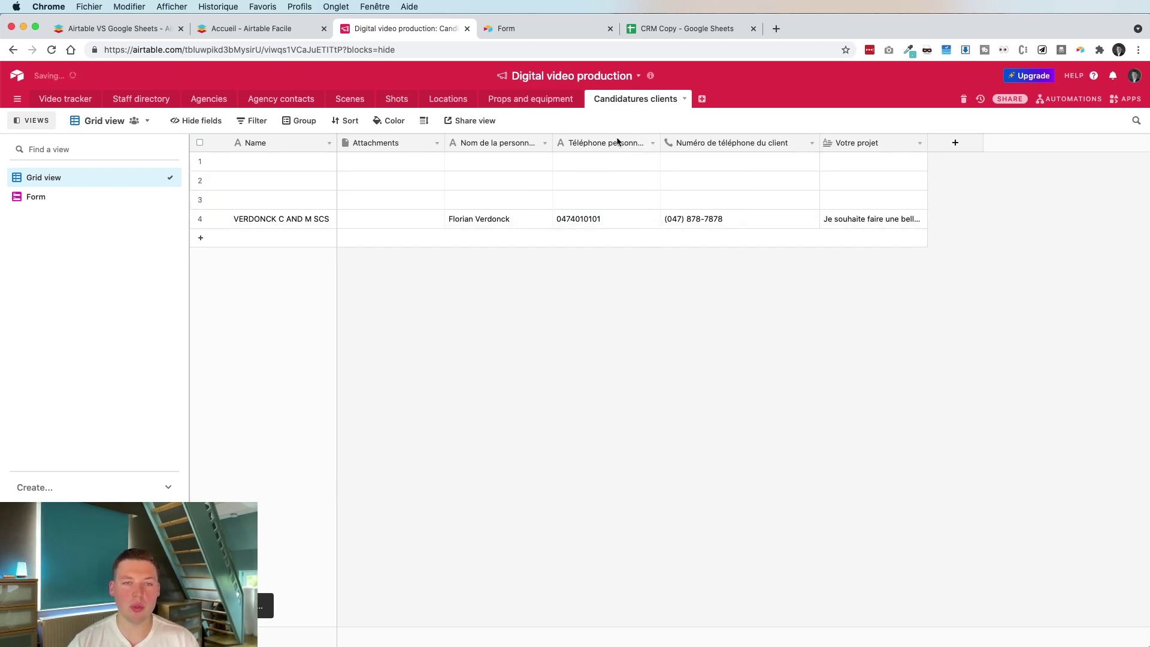
Copy row 4's client phone number into the phone cells of rows 1 and 2
click(617, 142)
click(674, 143)
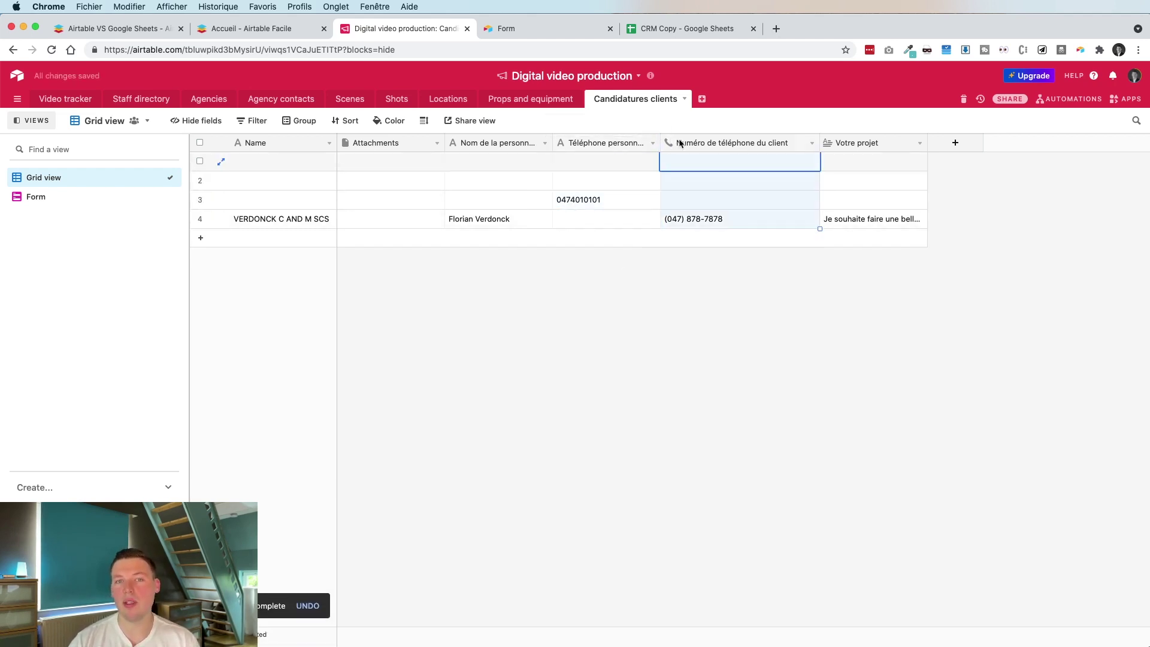
click(694, 182)
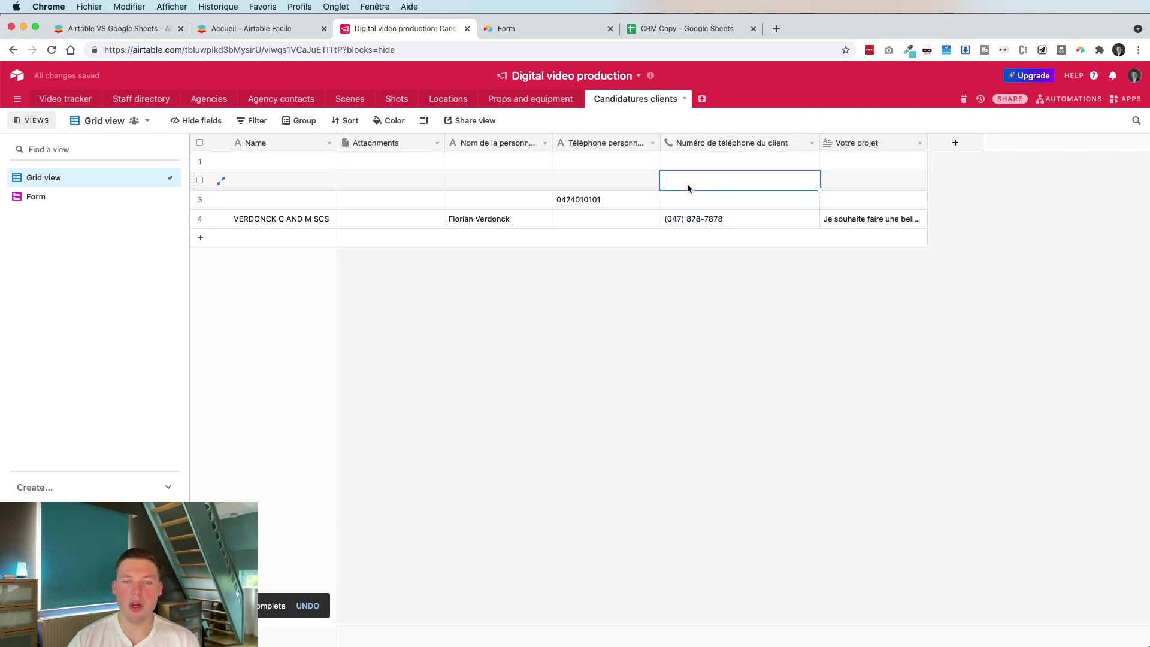
click(687, 218)
key(ctrl+c)
click(686, 188)
key(ctrl+v)
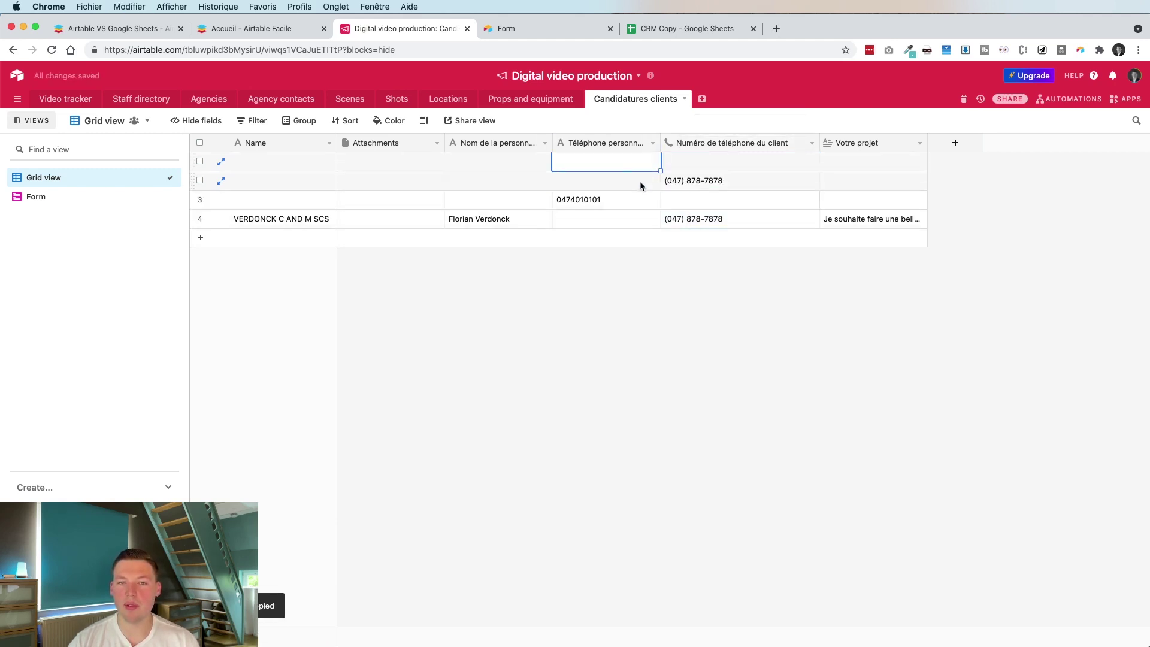
click(639, 181)
key(ctrl+v)
click(624, 160)
key(ctrl+v)
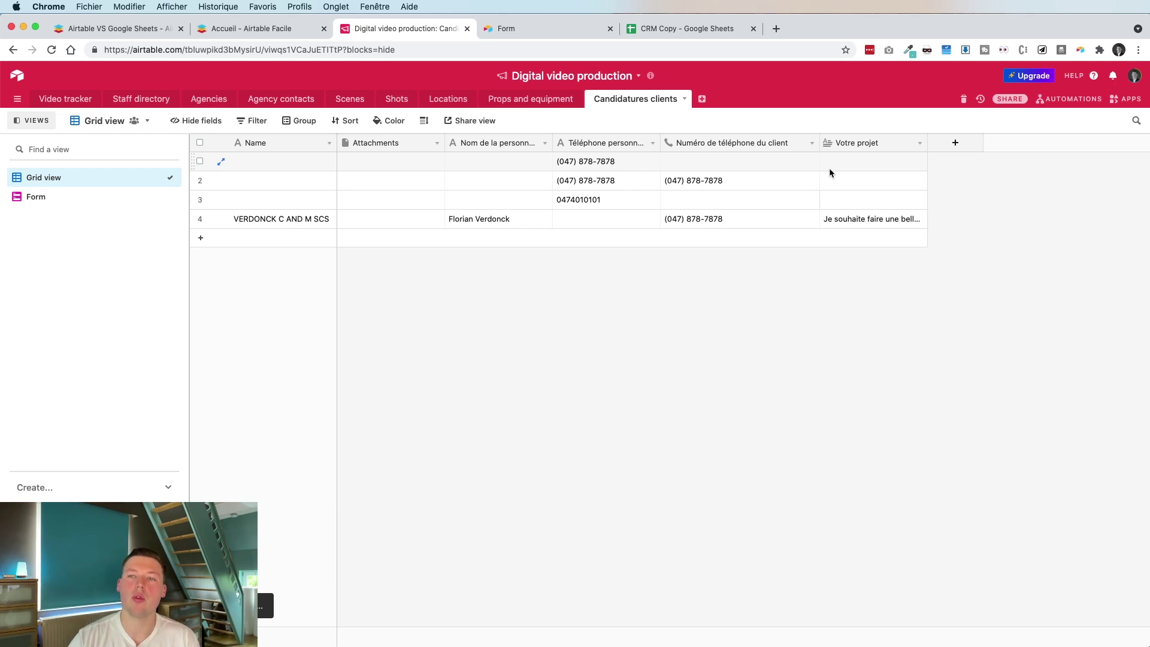
click(1018, 99)
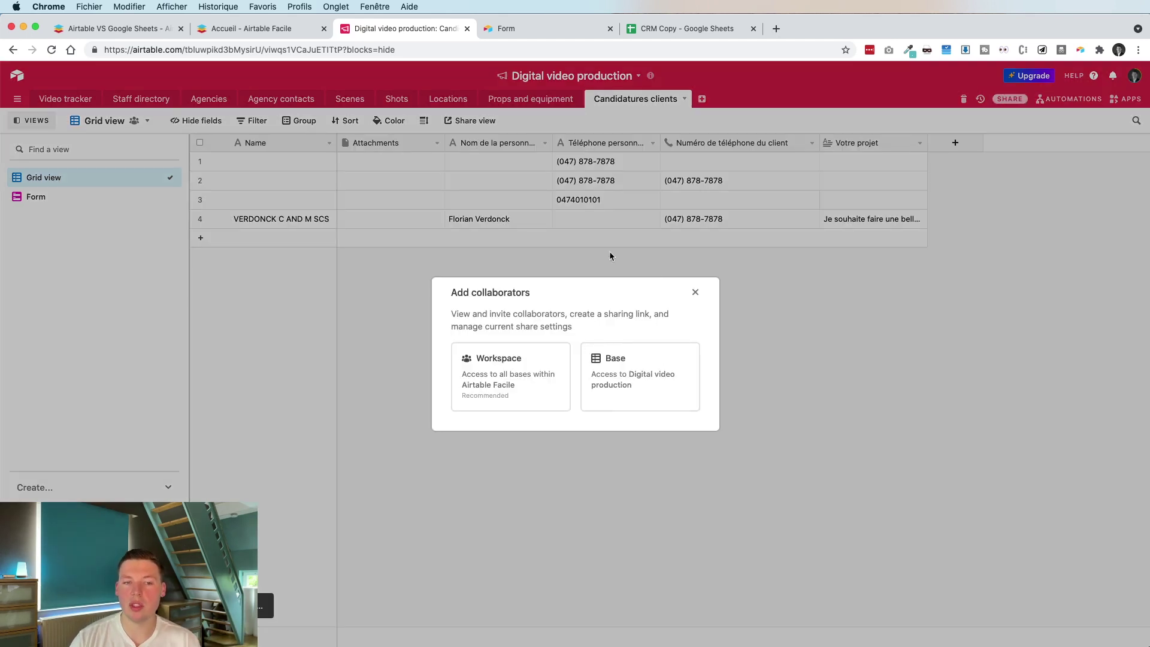
click(601, 370)
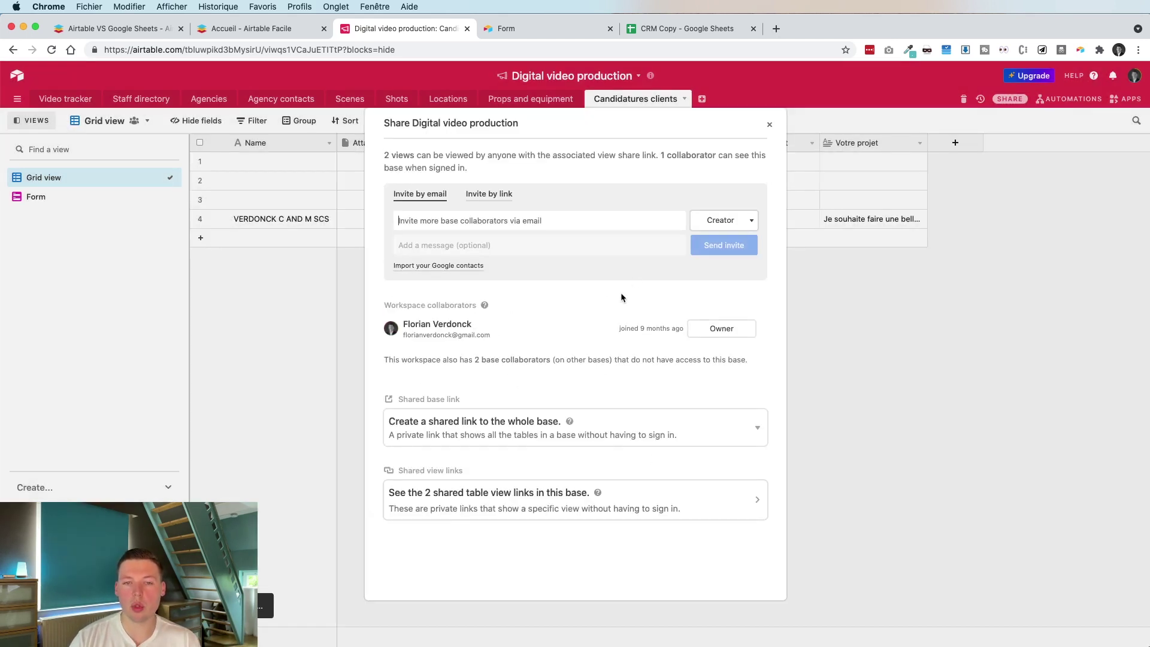
click(695, 222)
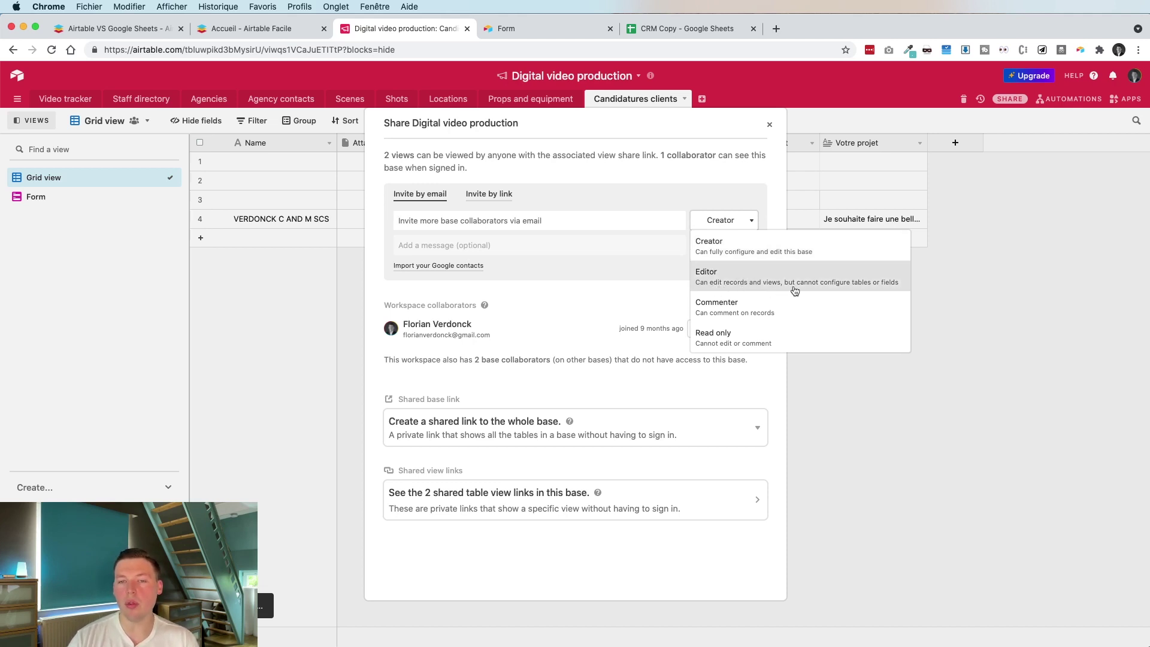
click(834, 299)
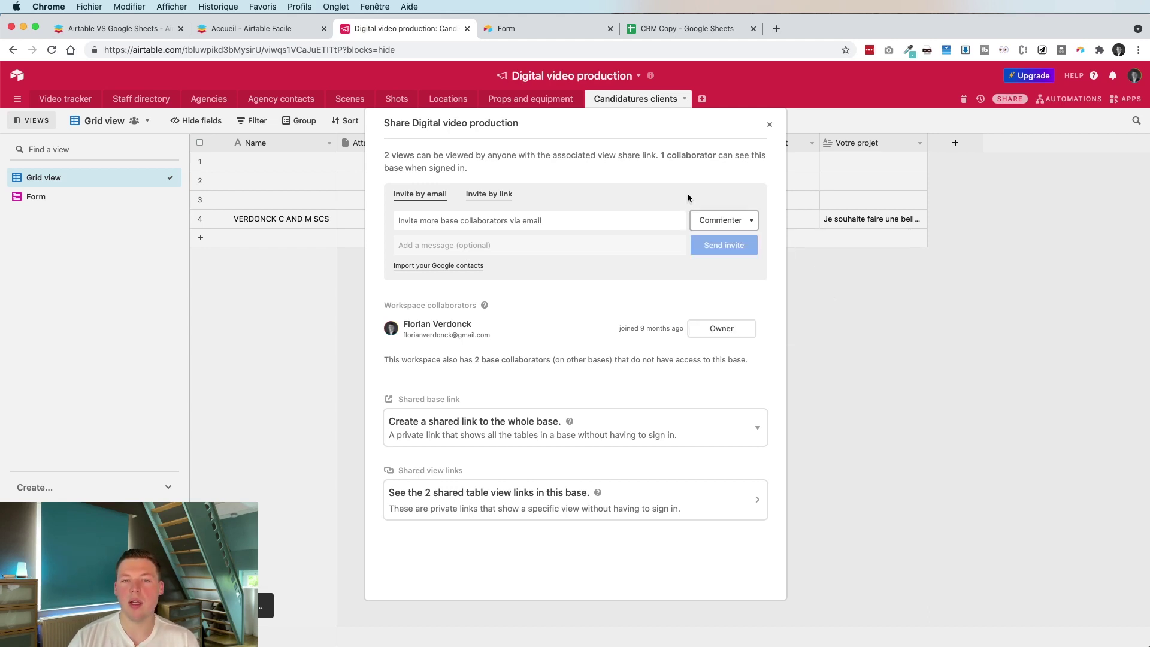
click(723, 220)
click(746, 273)
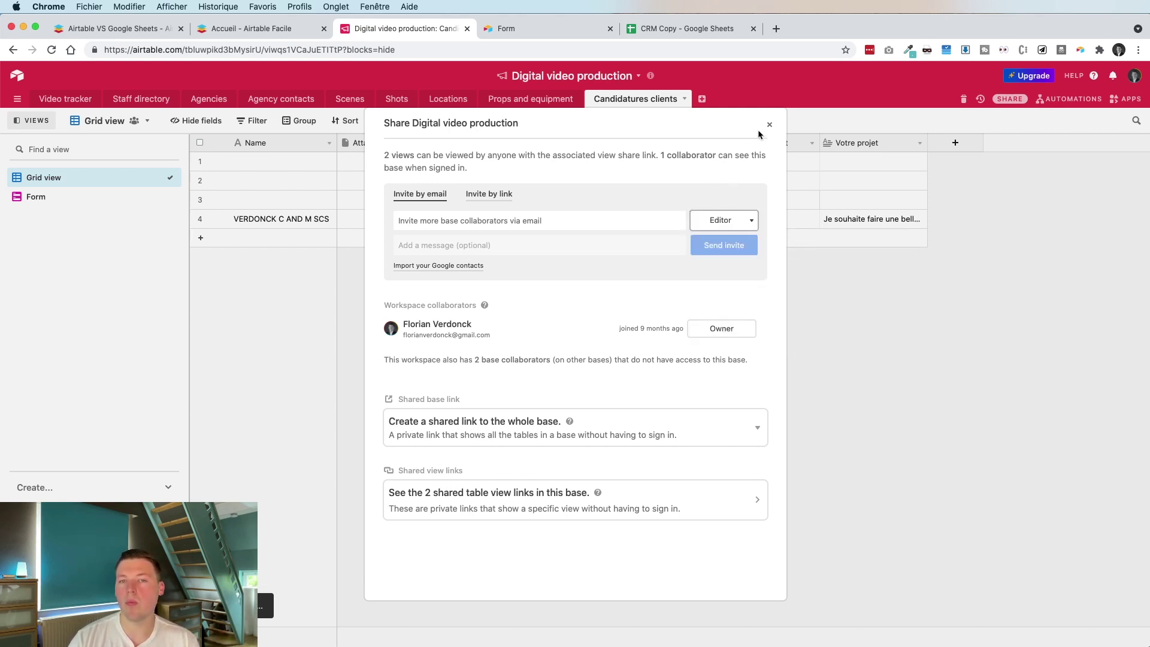
click(768, 125)
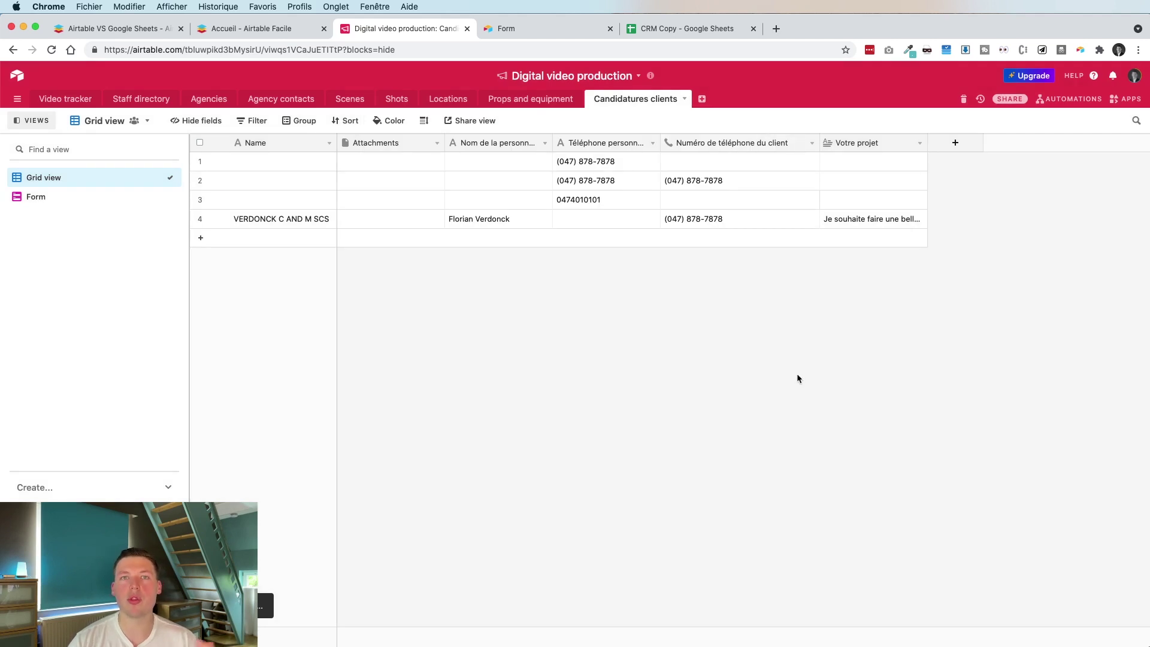